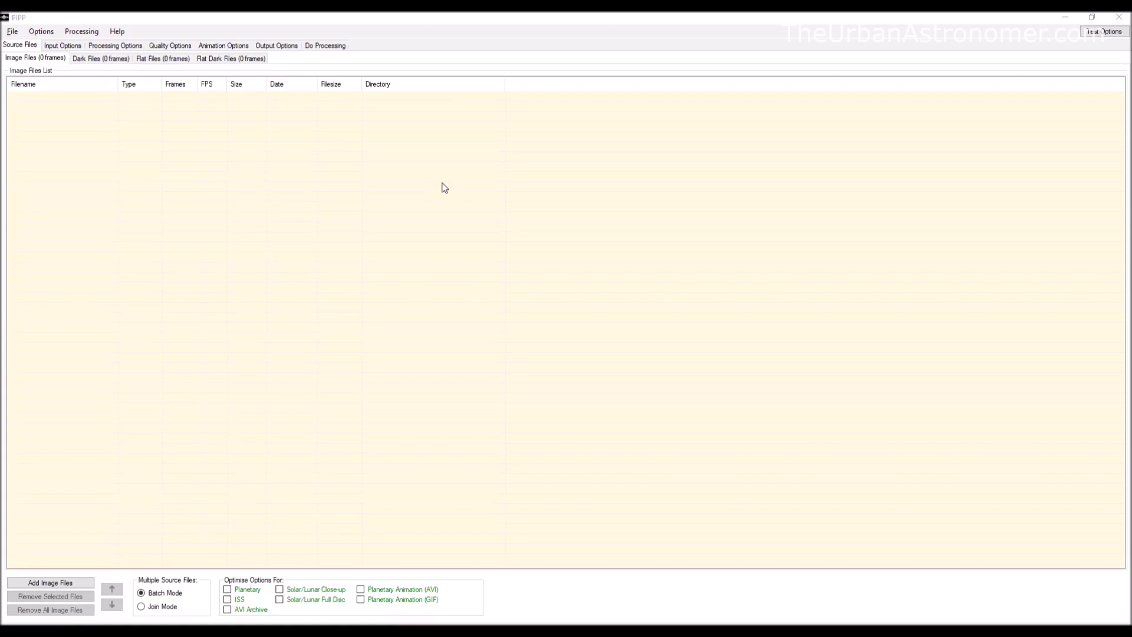
left_click(117, 33)
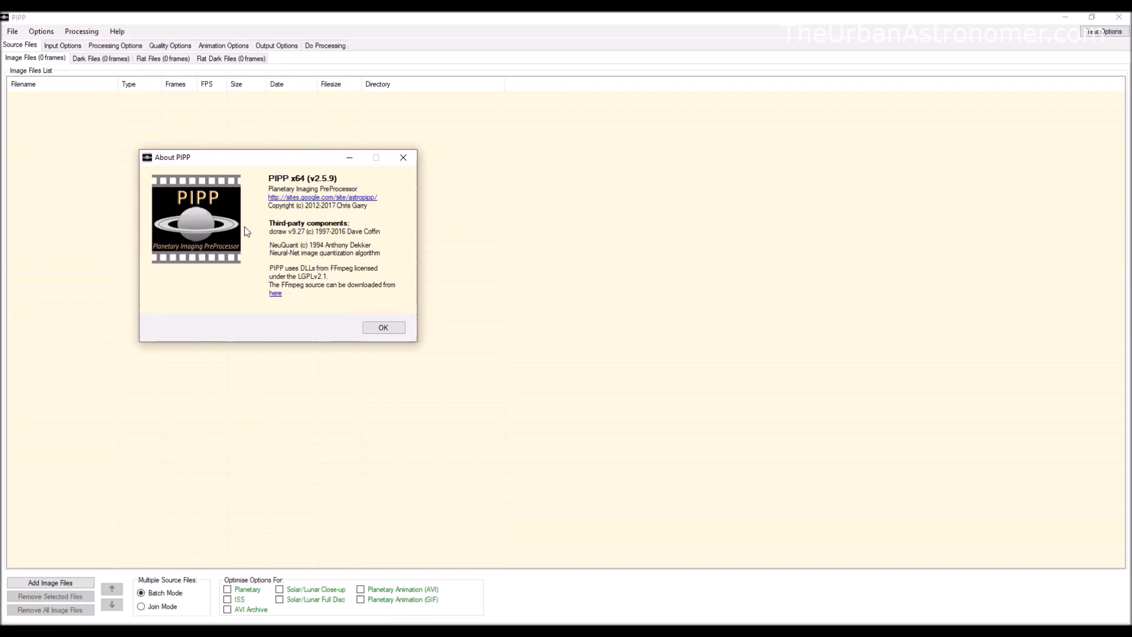
left_click(384, 327)
left_click(382, 328)
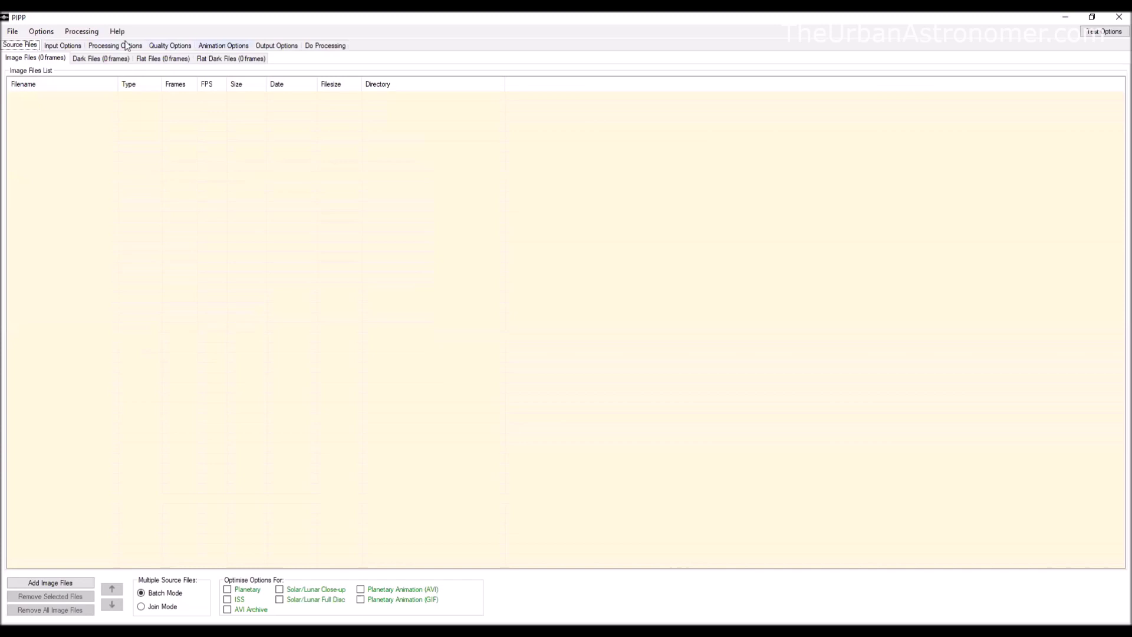
left_click(115, 49)
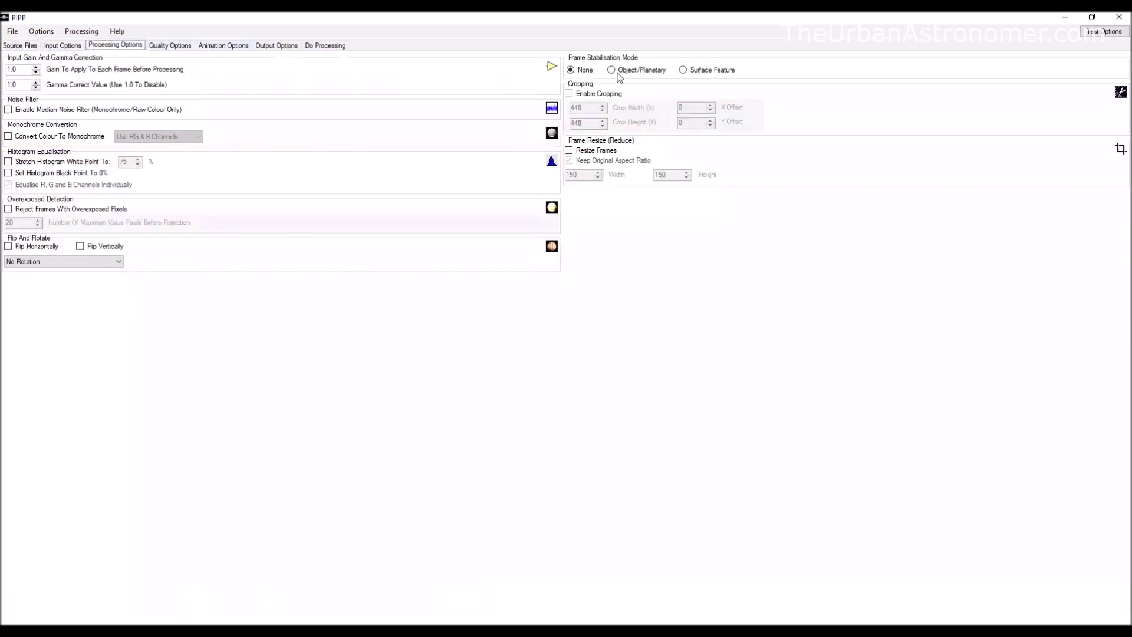
left_click(13, 48)
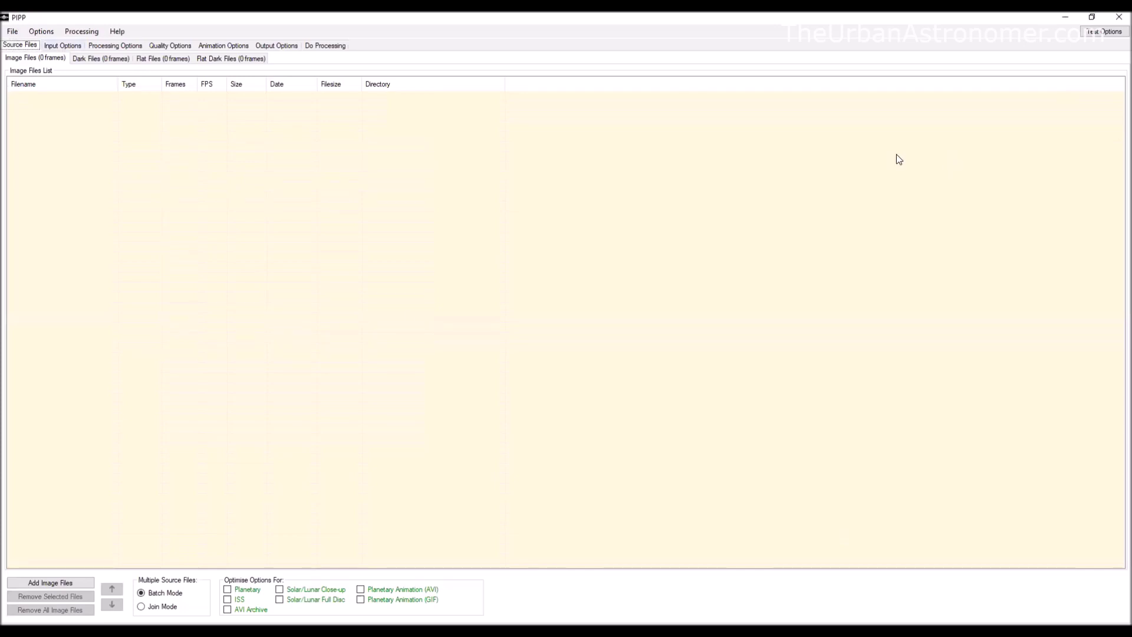
Add mars_DSC_5781.MOV from the demo folder as PIPP's source video and view the Output Options
left_click(49, 589)
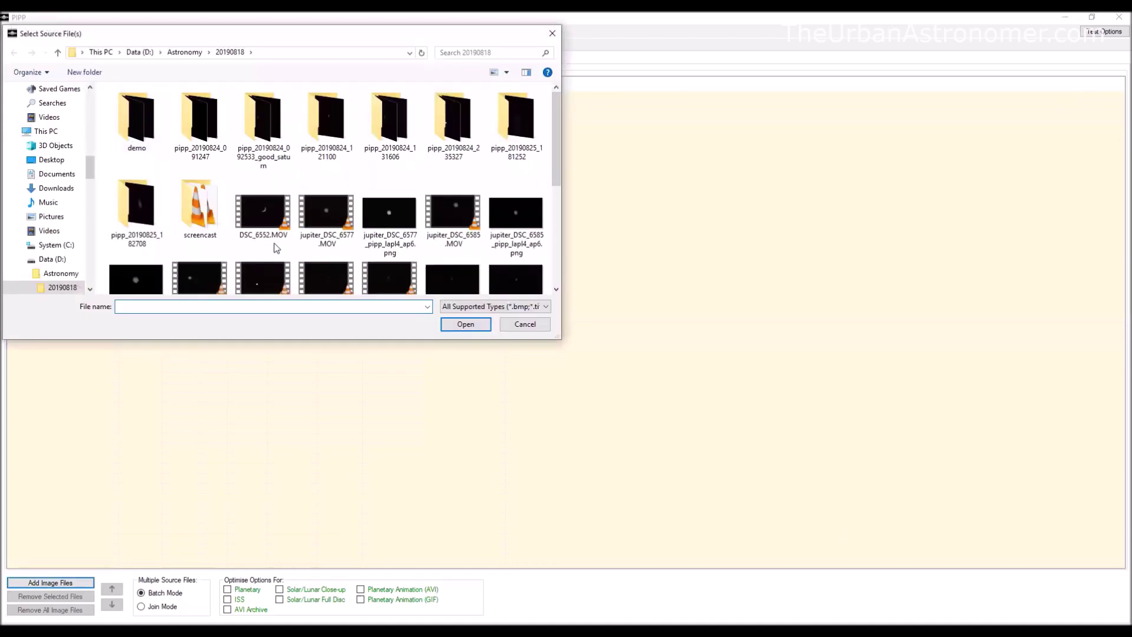
double_click(146, 134)
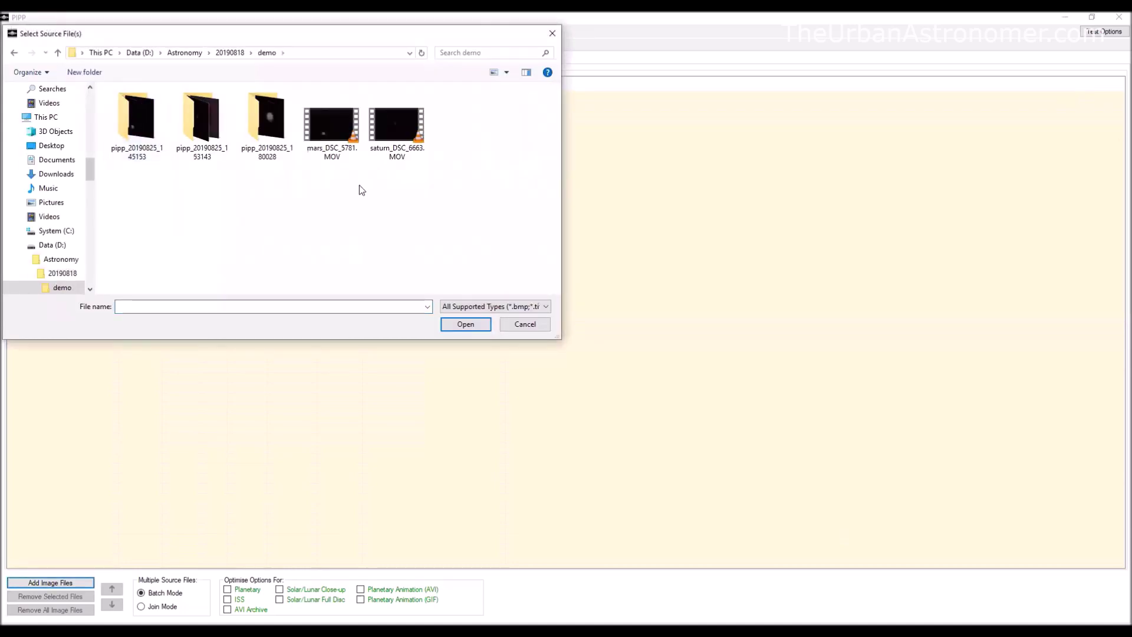
left_click(339, 125)
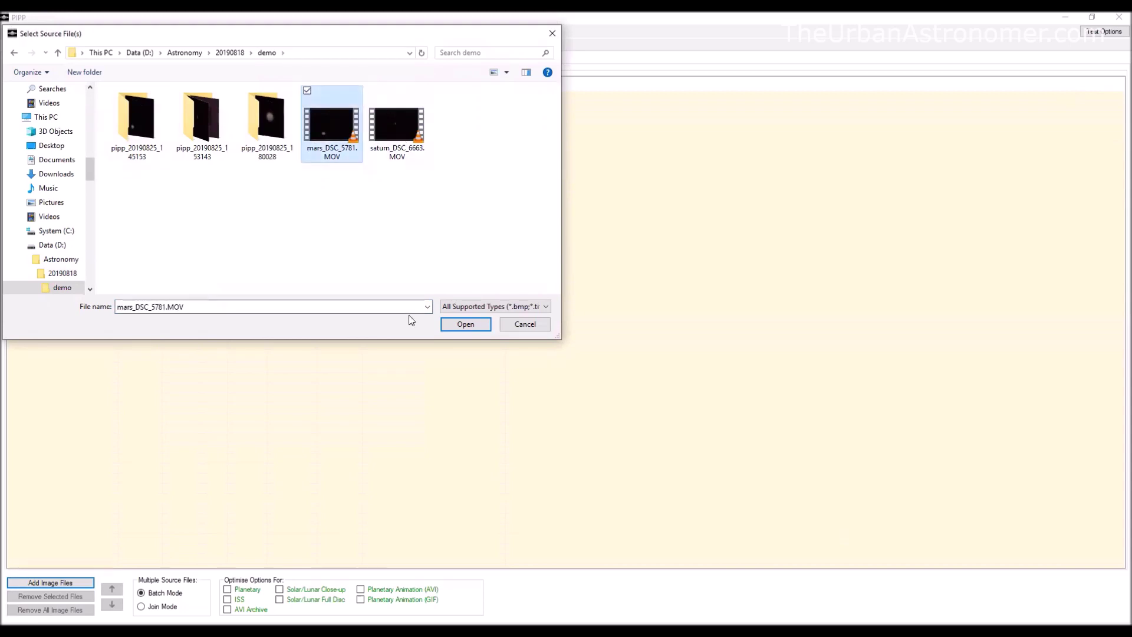
key("Return")
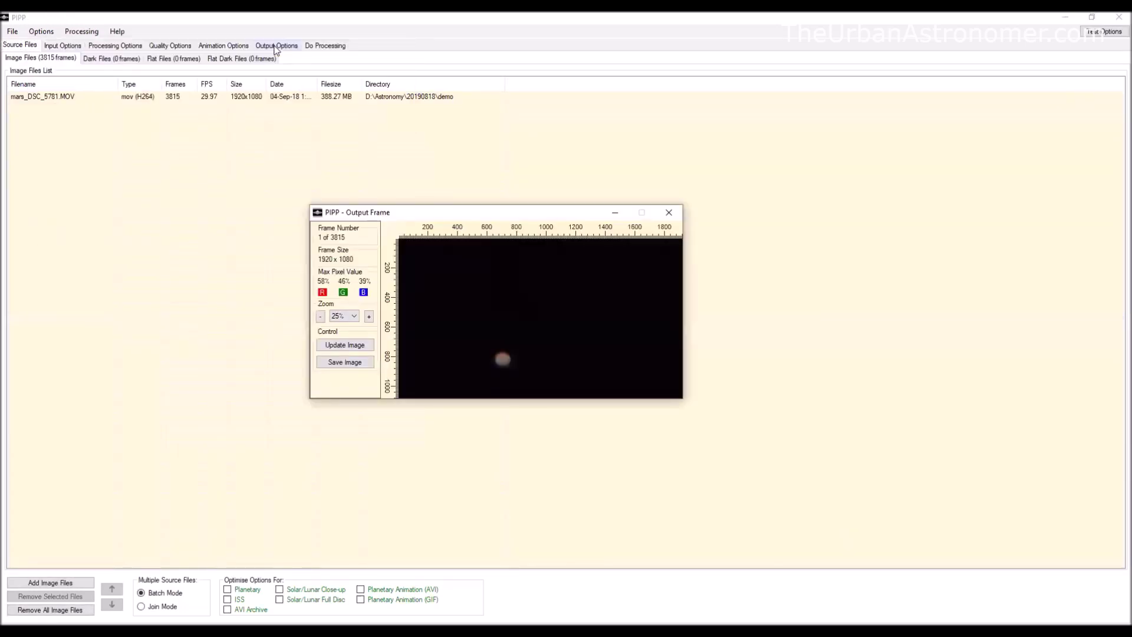
left_click(275, 46)
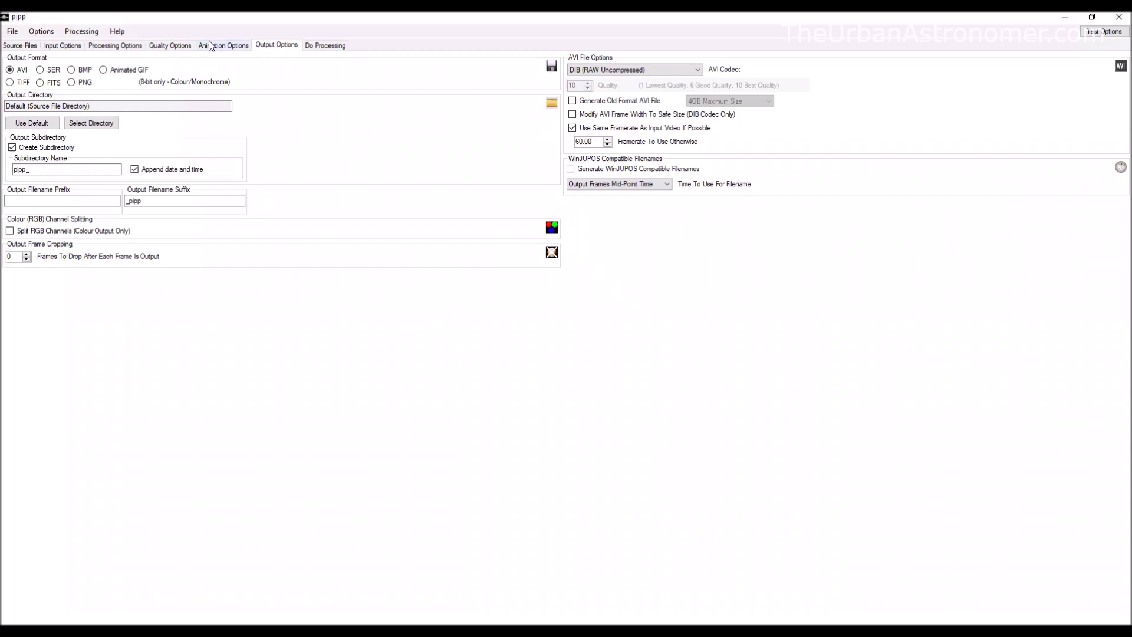
Choose Object/Planetary processing with object detection, planet centring and 448x448 cropping enabled
left_click(130, 47)
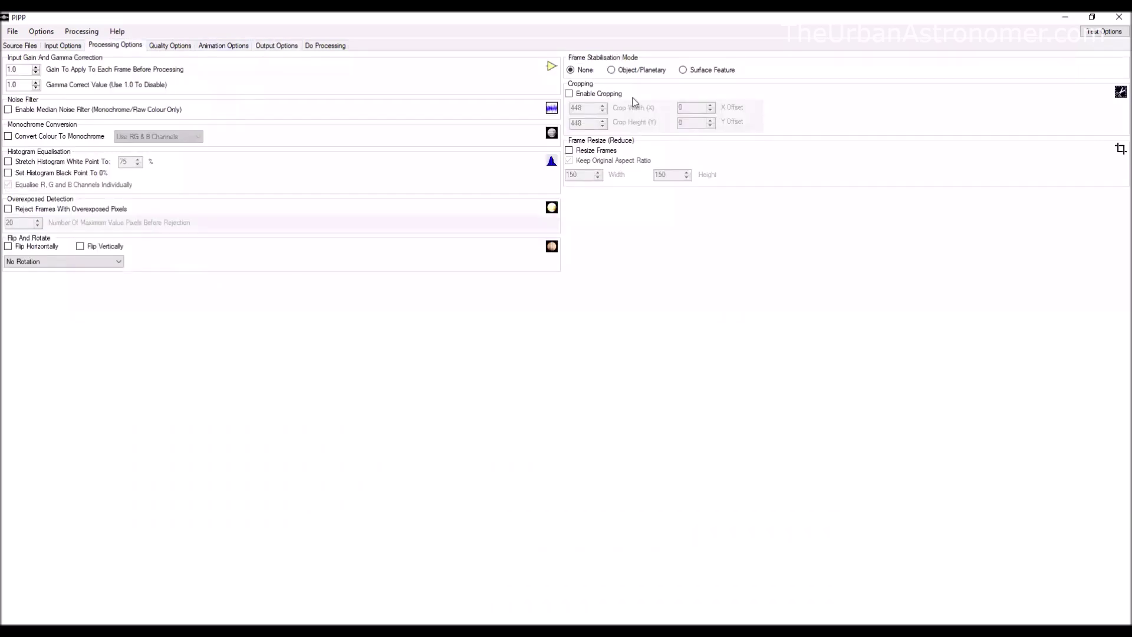
left_click(612, 70)
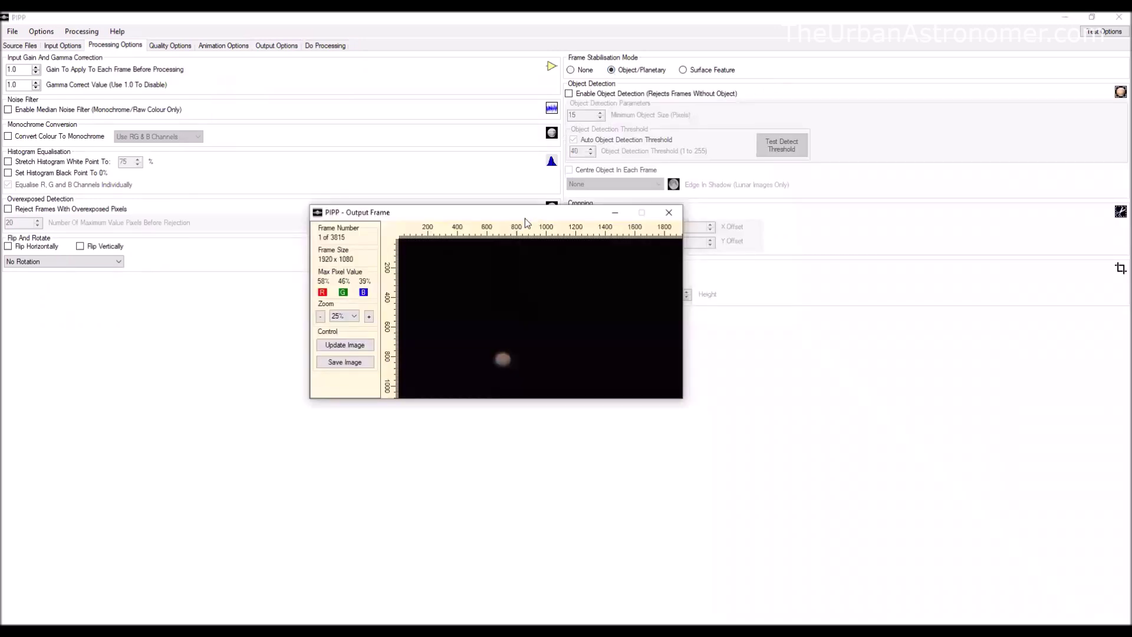
left_click_drag(525, 218, 401, 330)
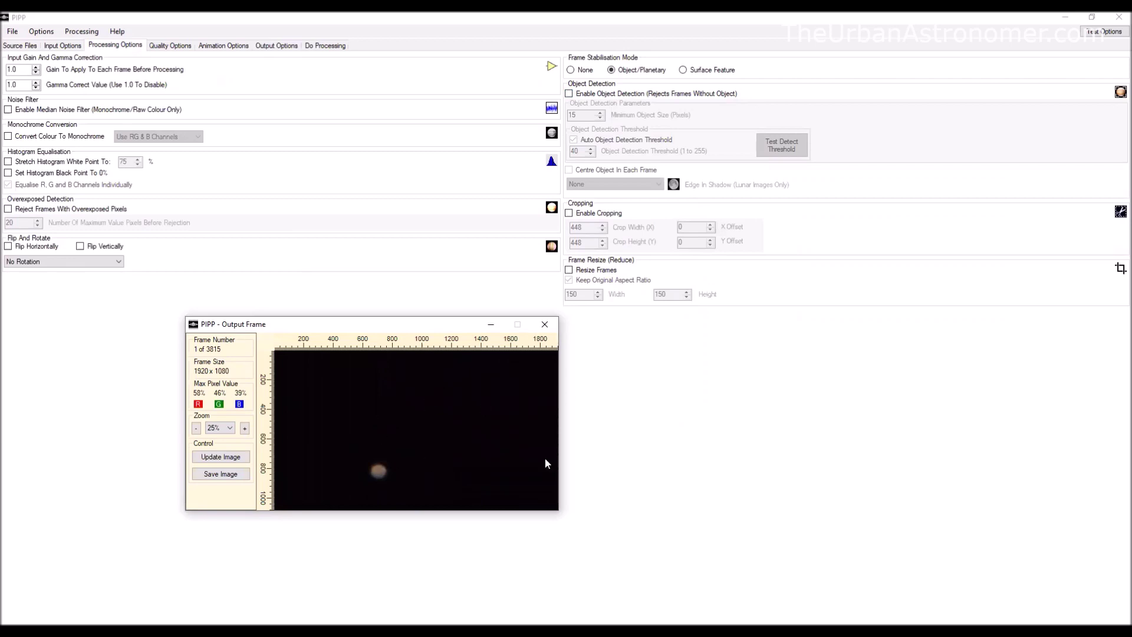
left_click(570, 94)
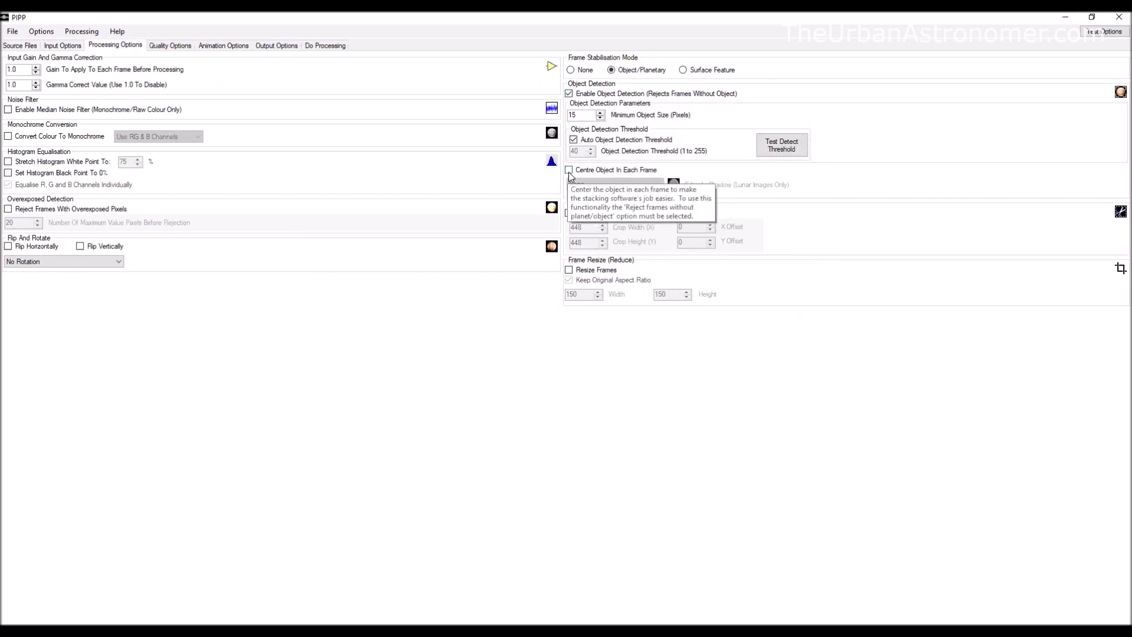
left_click(569, 171)
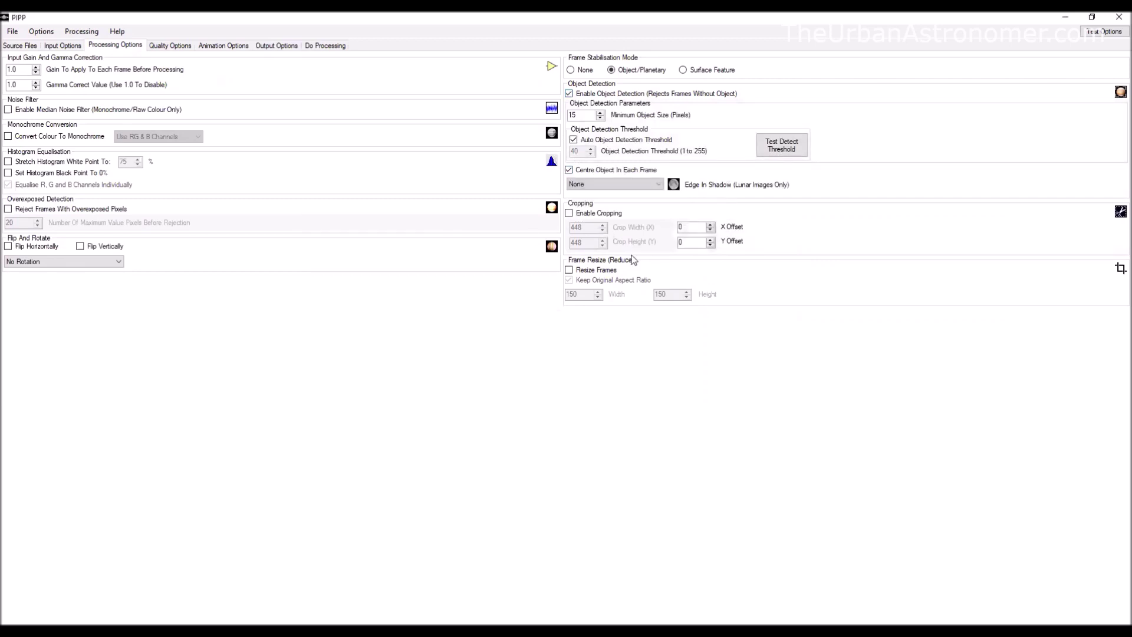
left_click(570, 214)
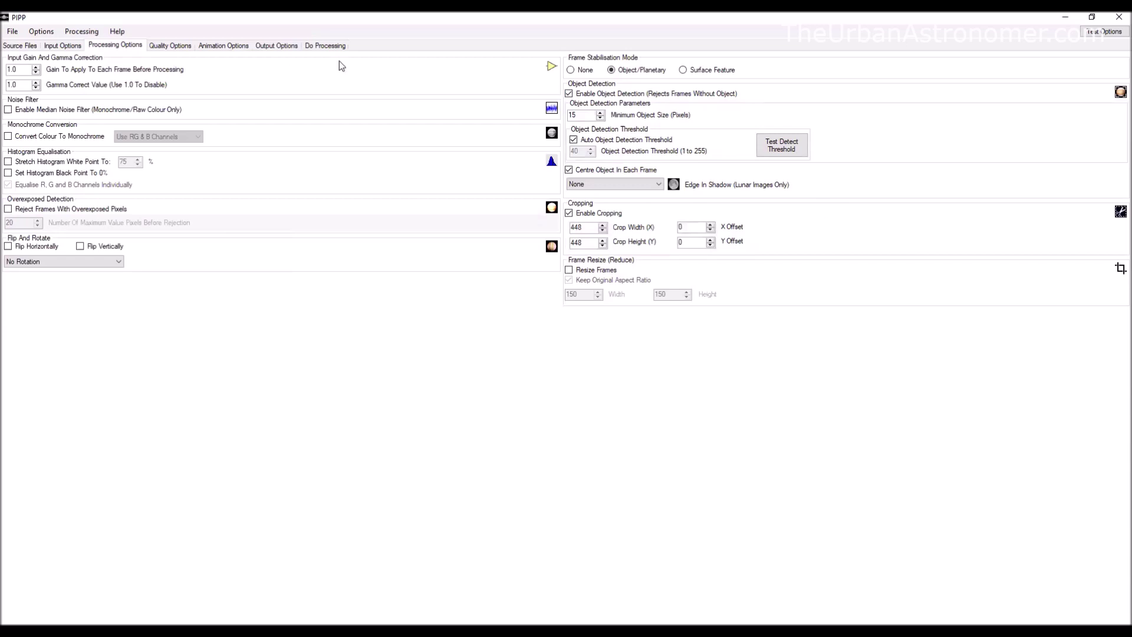
Start PIPP processing of the Mars video from the Do Processing page
left_click(324, 47)
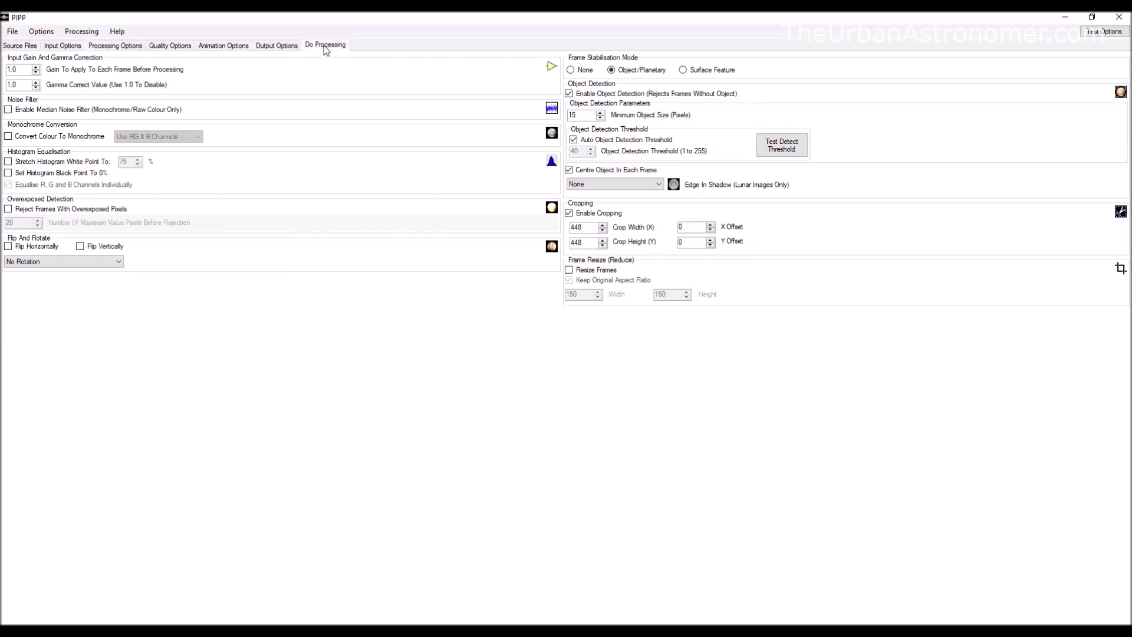
left_click(30, 76)
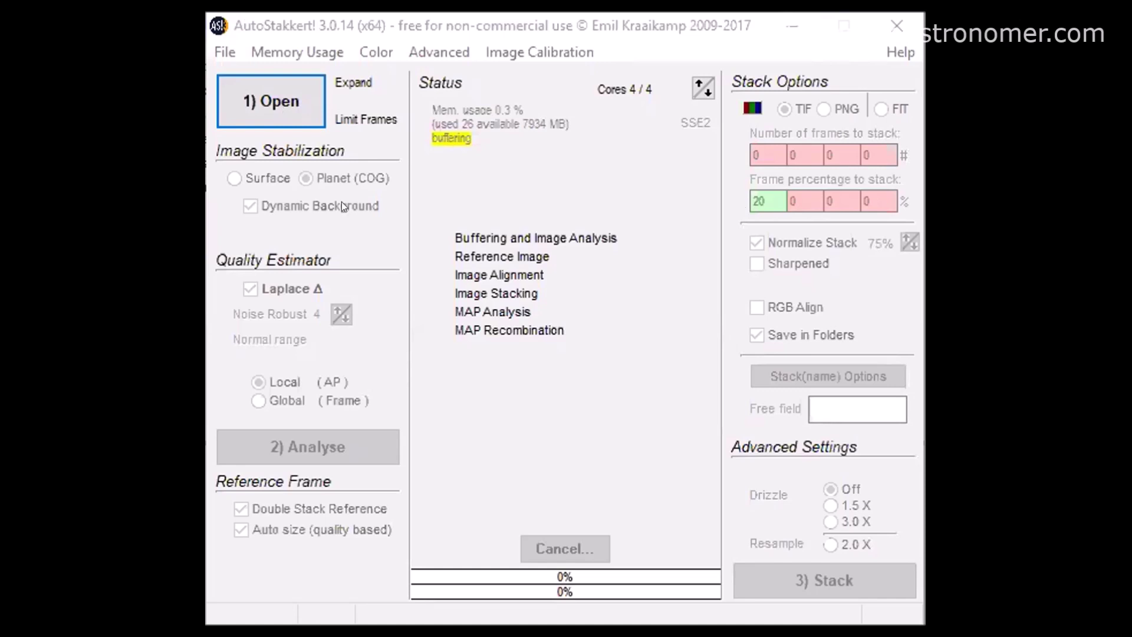
Open mars_DSC_5781_pipp.avi from the pipp output folder in AutoStakkert! and analyse its frames
left_click(298, 98)
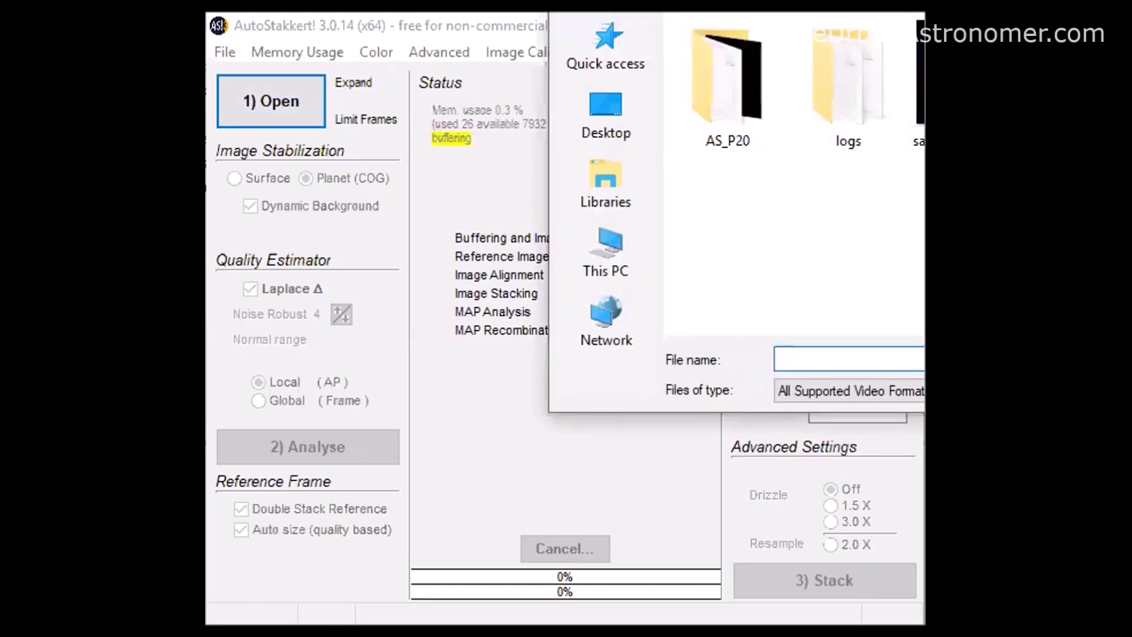
double_click(727, 82)
double_click(721, 102)
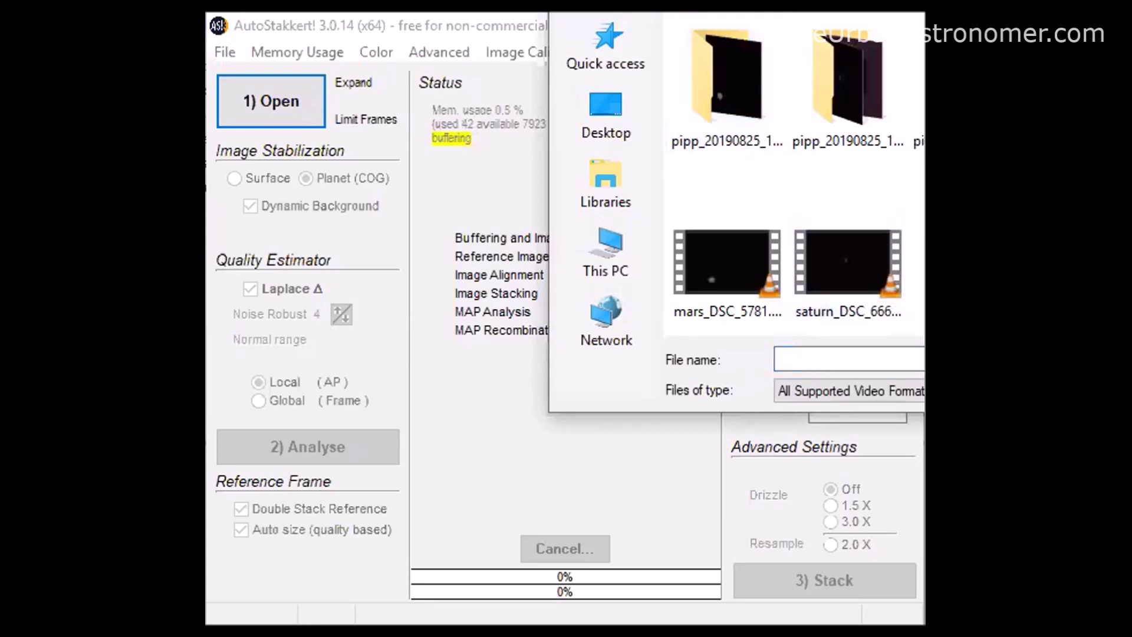
double_click(847, 82)
left_click(855, 52)
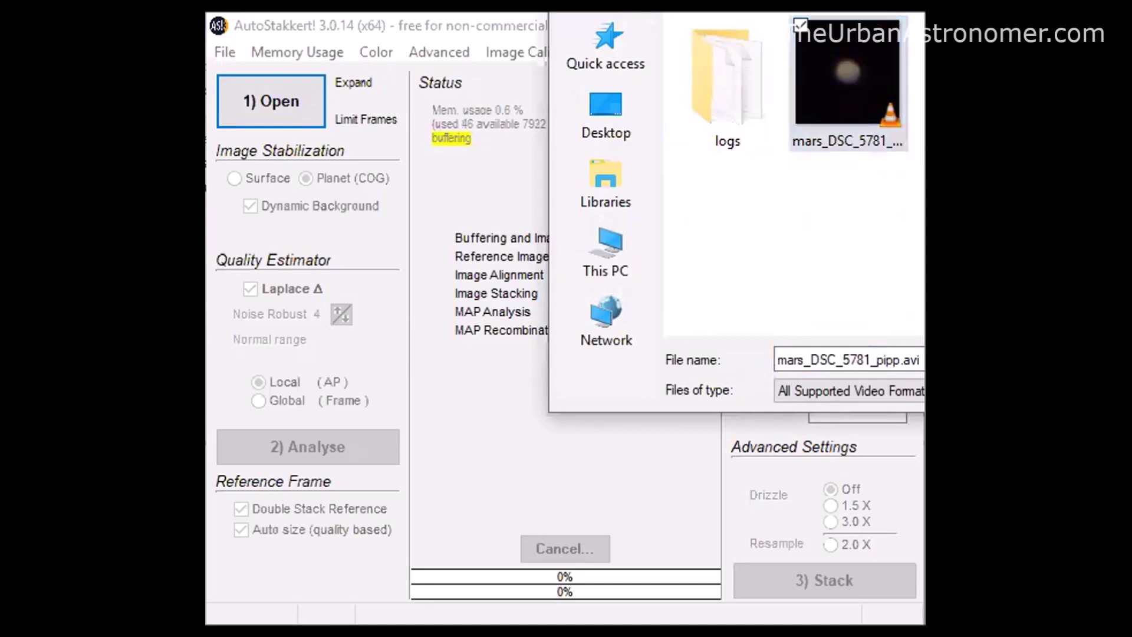
key("Return")
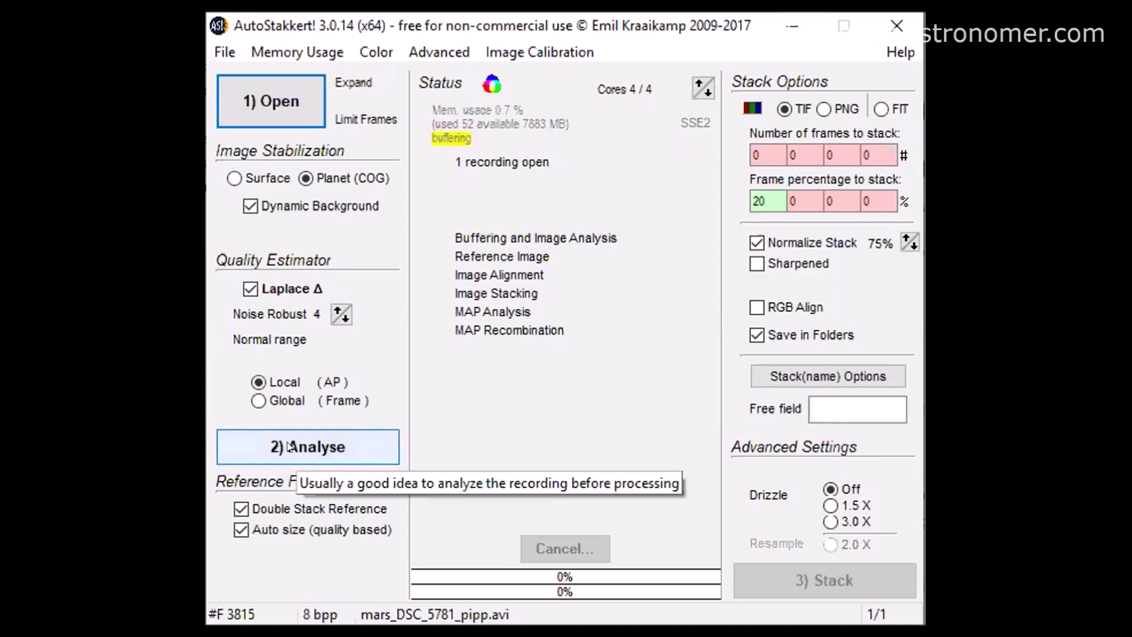
left_click(289, 447)
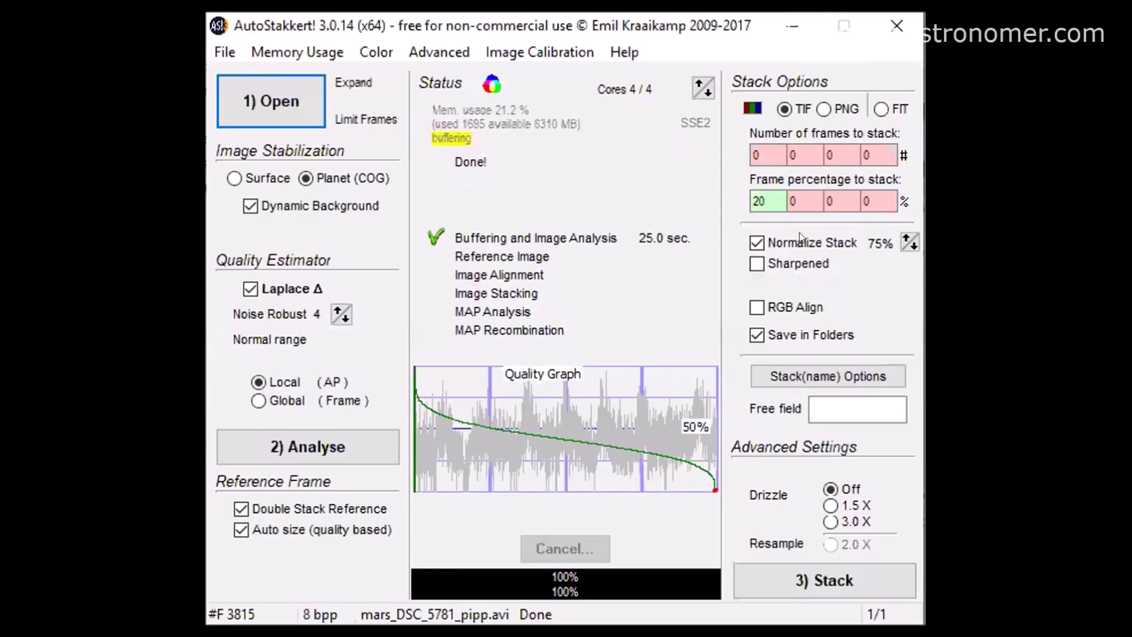
Confirm the 20 percent frame stacking value and stack the best frames
left_click(761, 200)
double_click(760, 201)
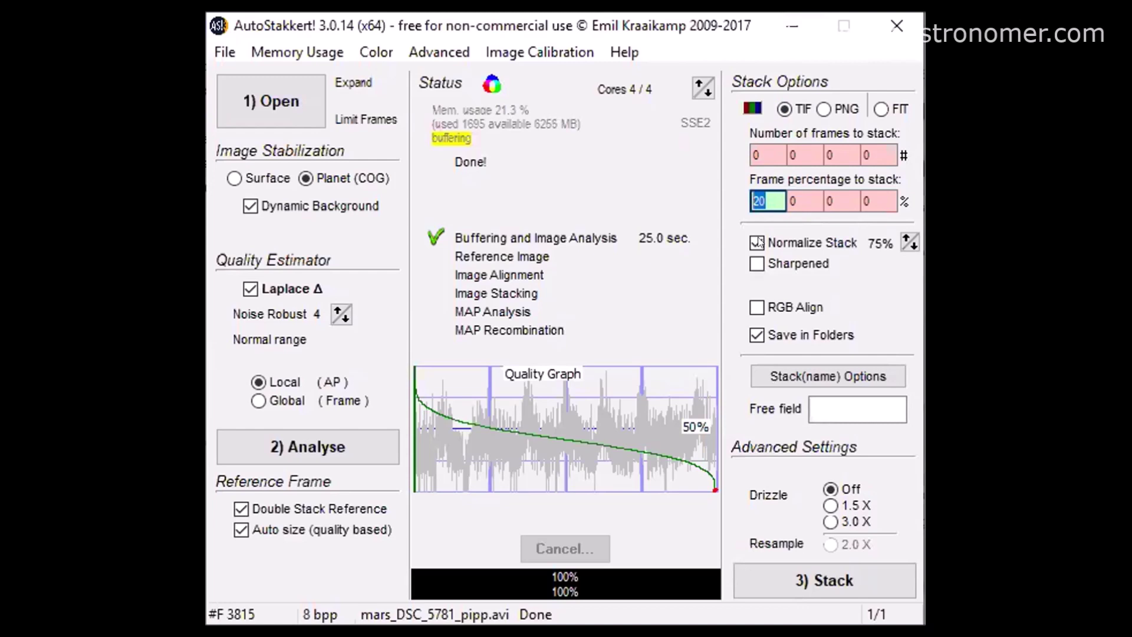
left_click(814, 576)
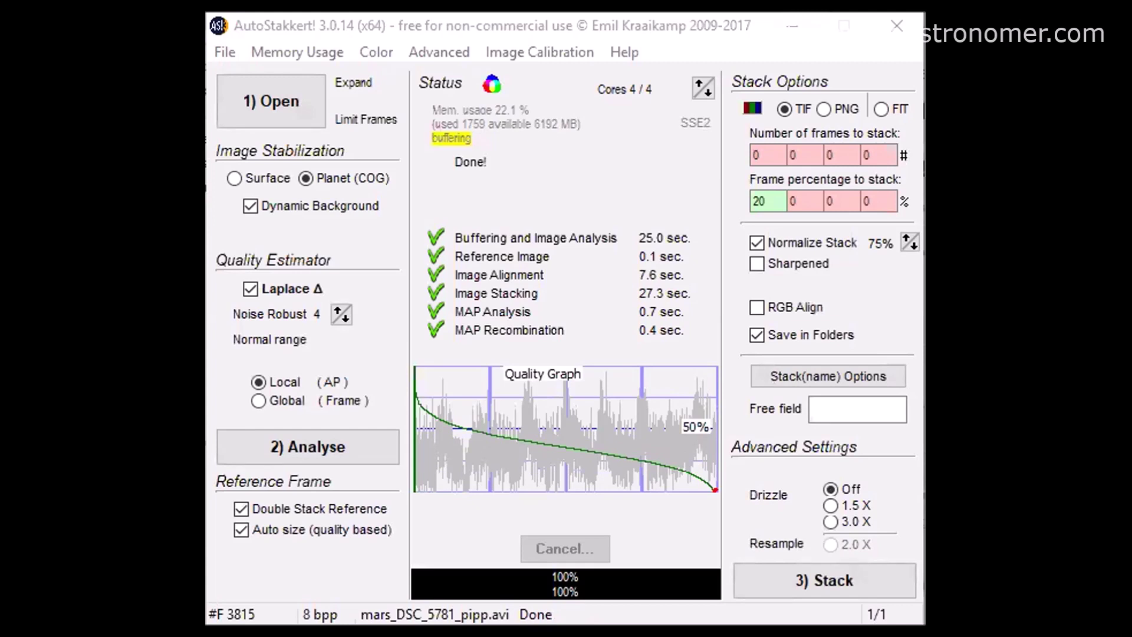
Review the alignment-points window after stacking completes, then begin loading an image in RegiStax
left_click(306, 115)
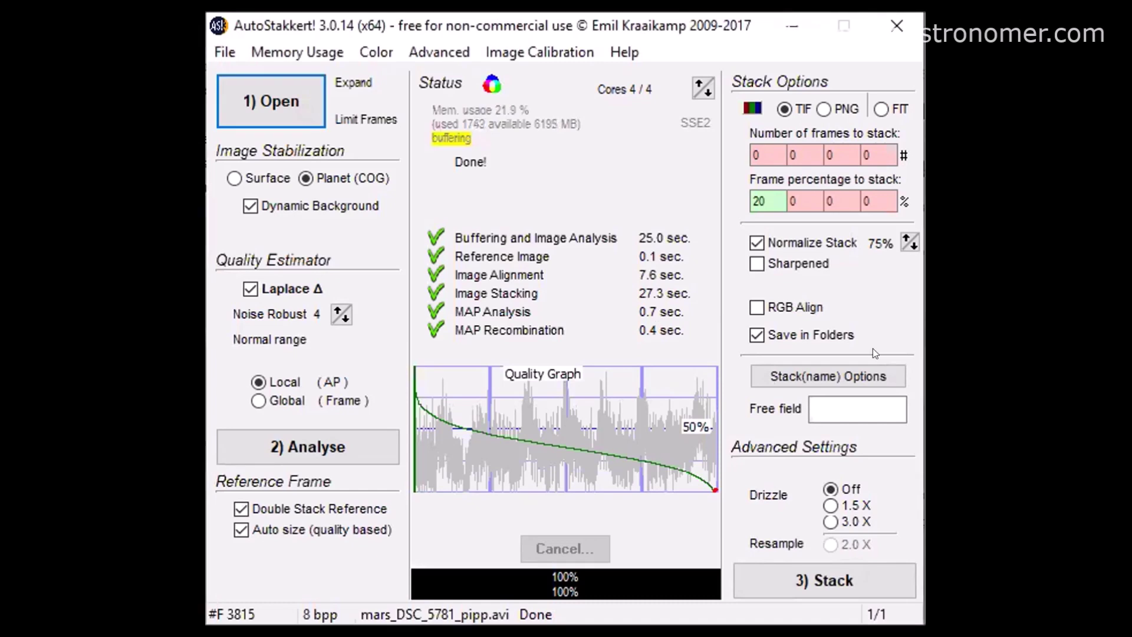
key("alt+Tab")
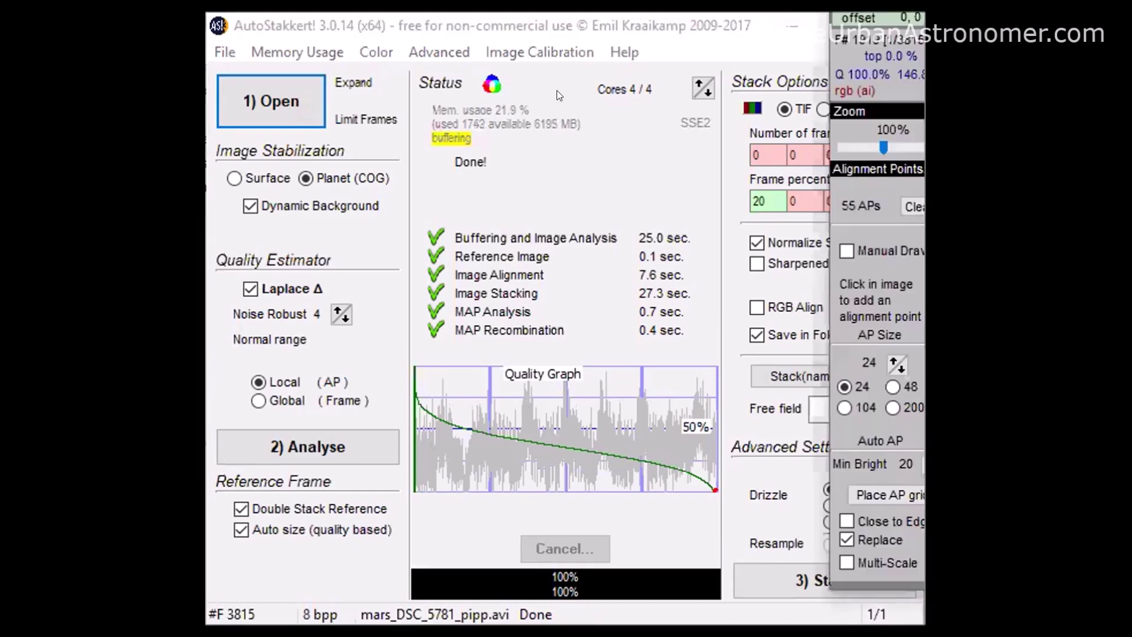
left_click(582, 23)
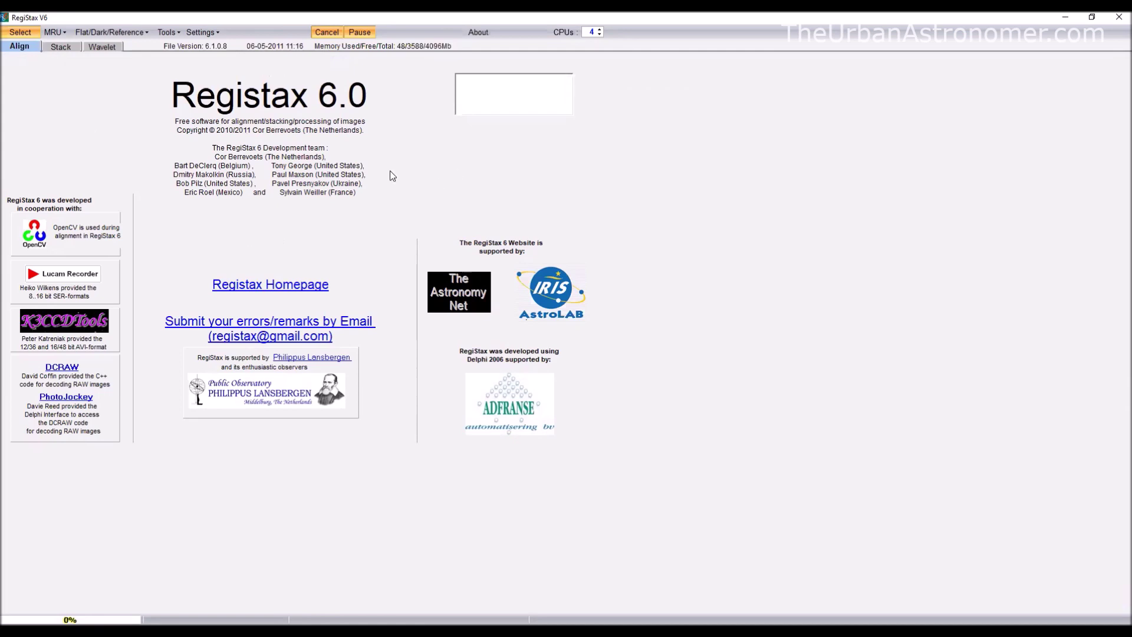
left_click(19, 33)
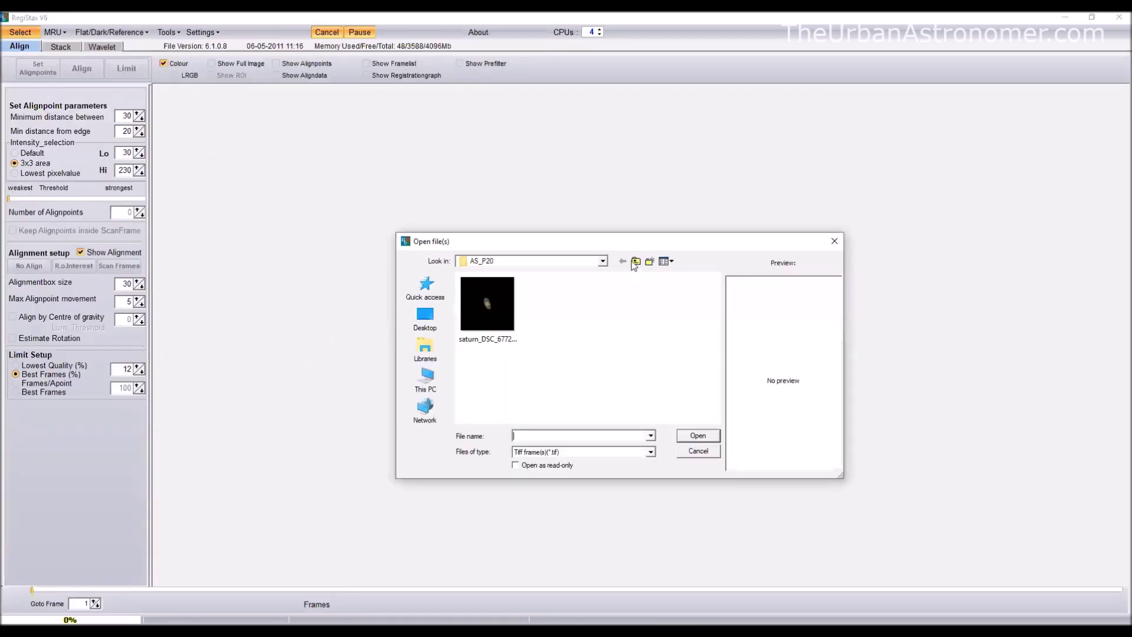
Load mars_DSC_5781_pipp_lapl4_ap55.tif from the AS_P20 folder without stretching intensity levels
left_click(636, 261)
double_click(484, 304)
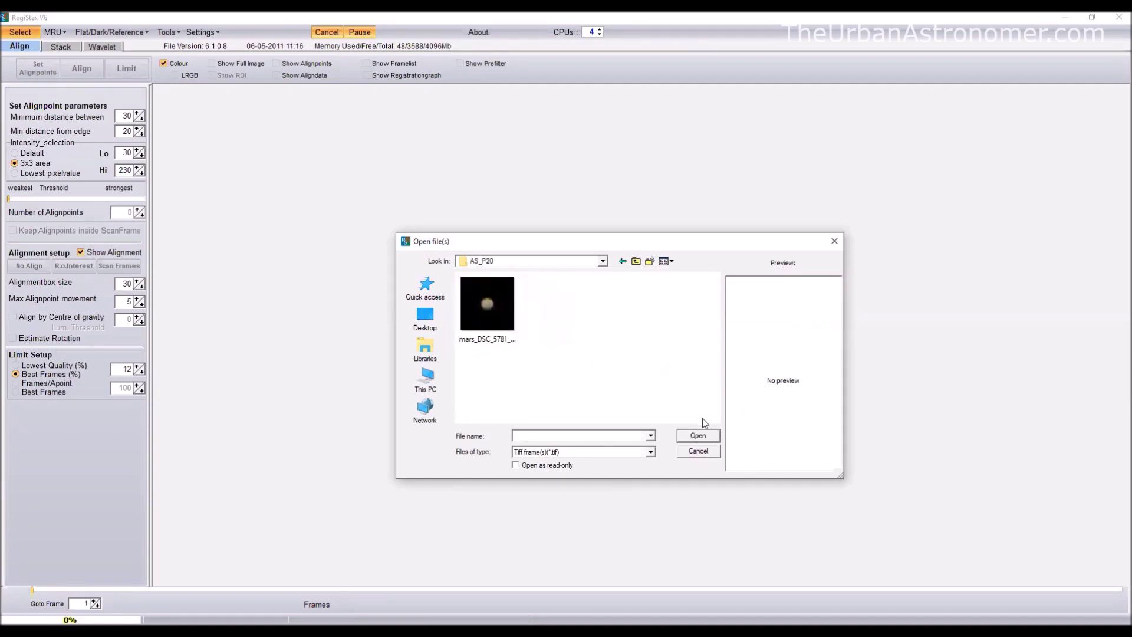
double_click(493, 310)
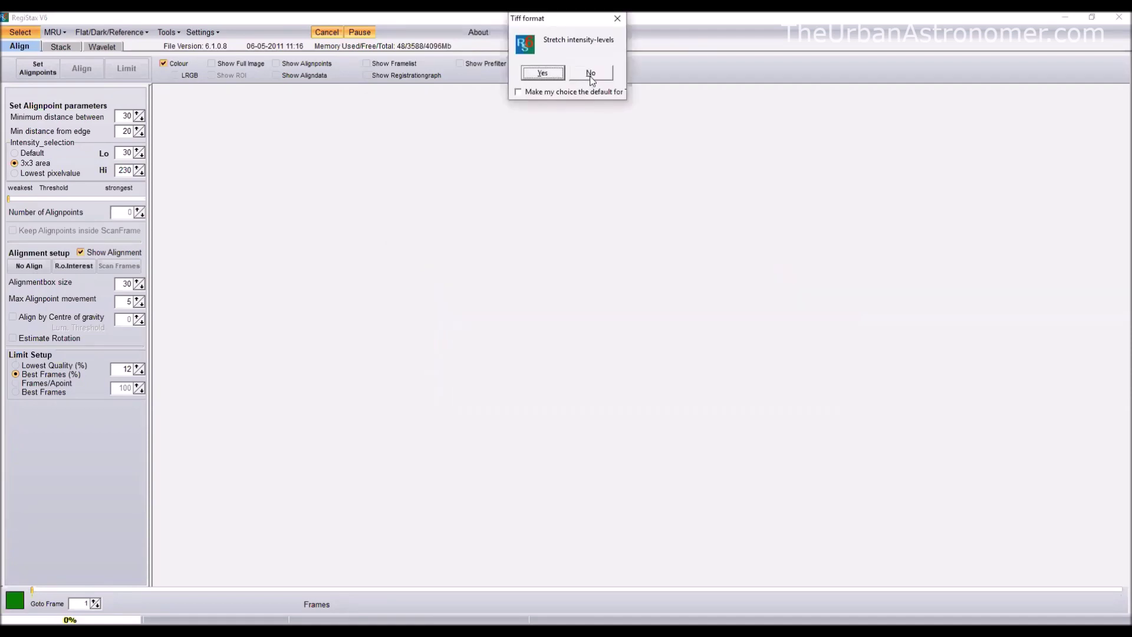
left_click(591, 74)
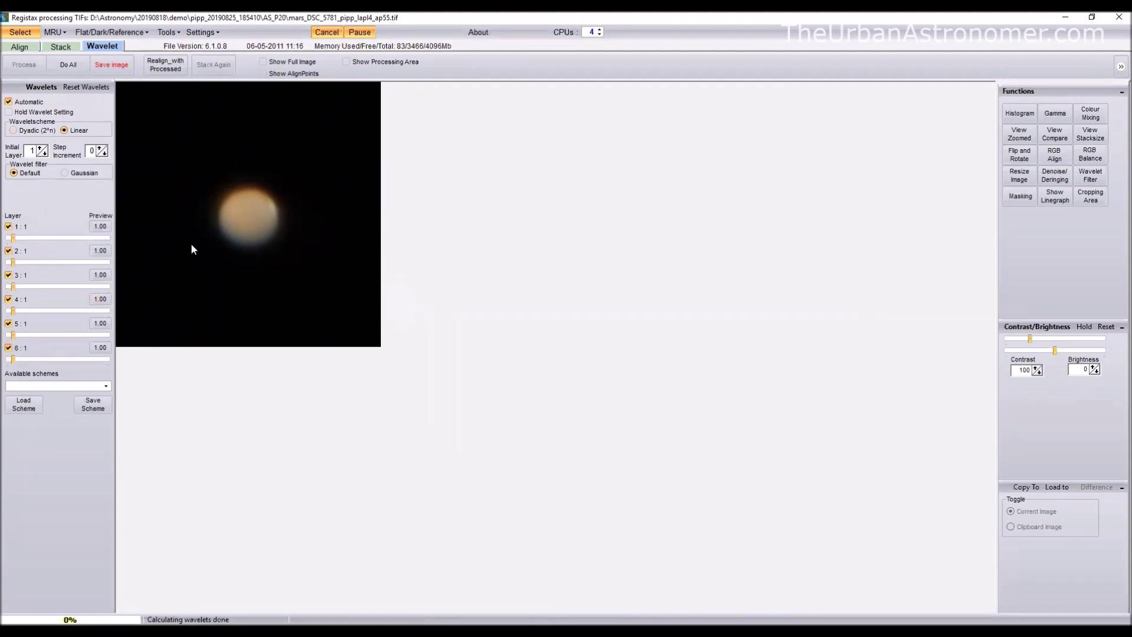
Boost wavelet layers 1–5 to 19.6, 23.2, 38.0, 32.5 and 34.9, and disable layer 6
left_click(19, 239)
left_click_drag(19, 239, 33, 245)
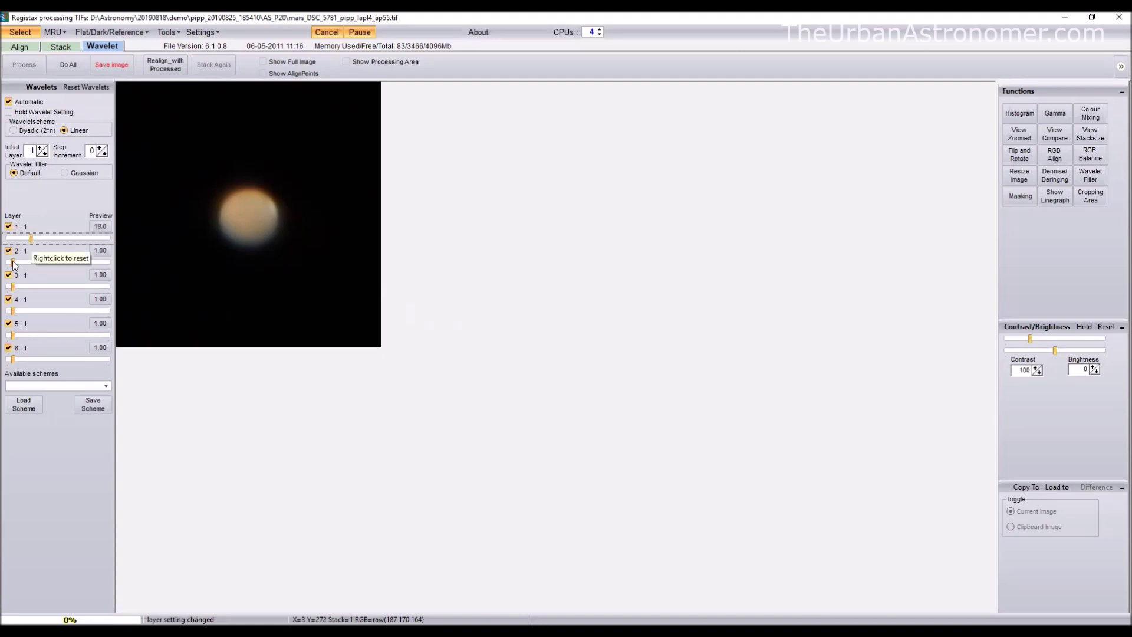
left_click_drag(20, 263, 40, 311)
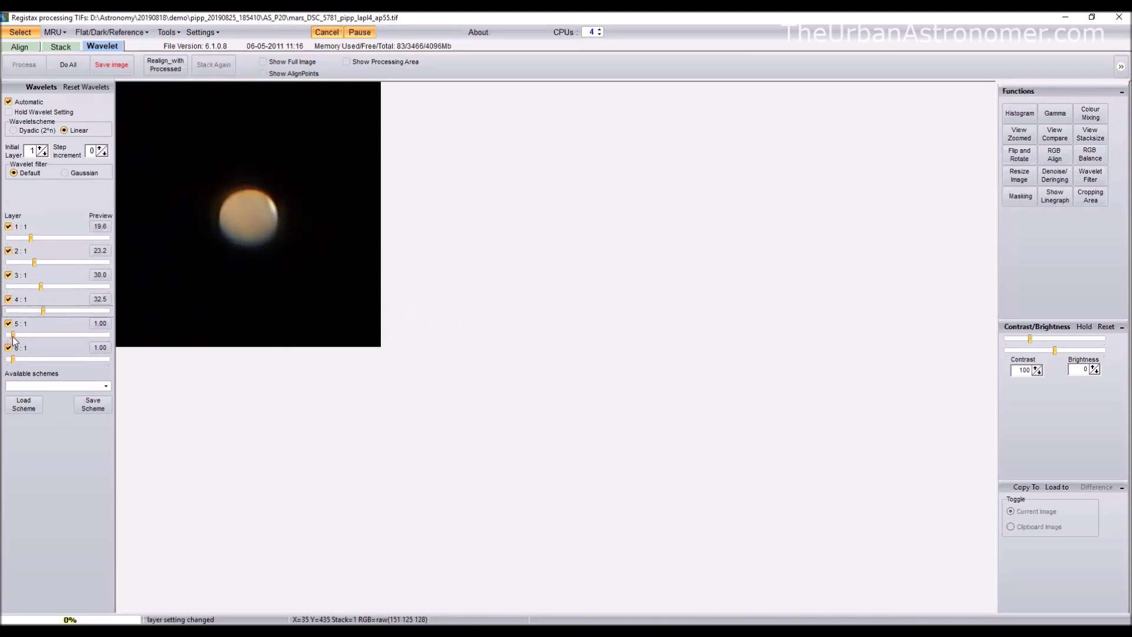
left_click_drag(13, 340, 45, 339)
left_click(9, 348)
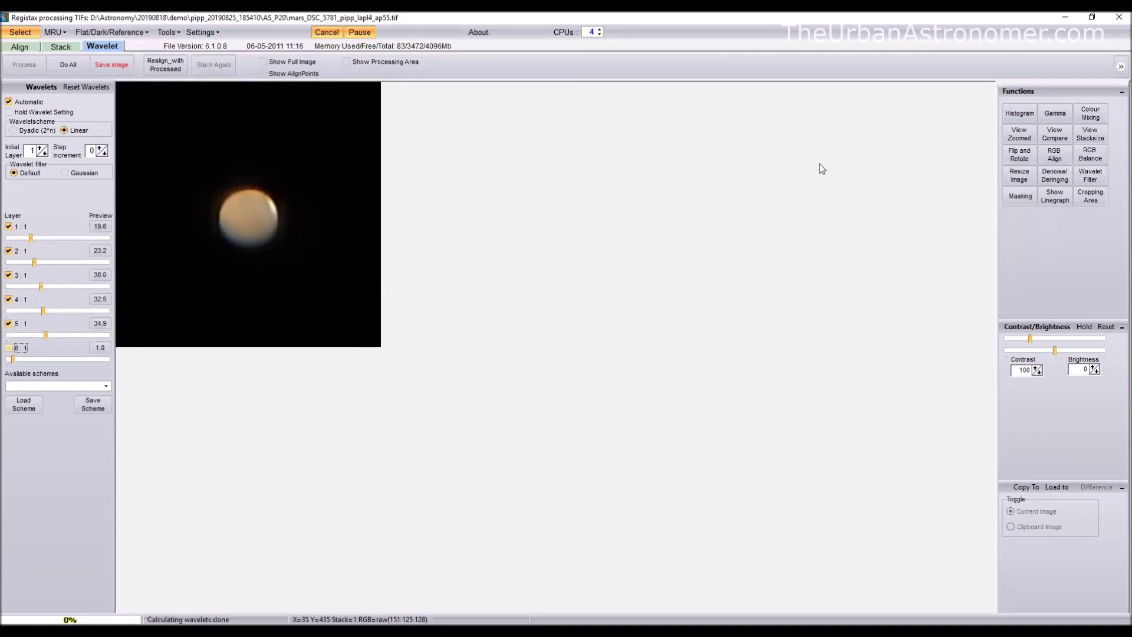
left_click(1002, 118)
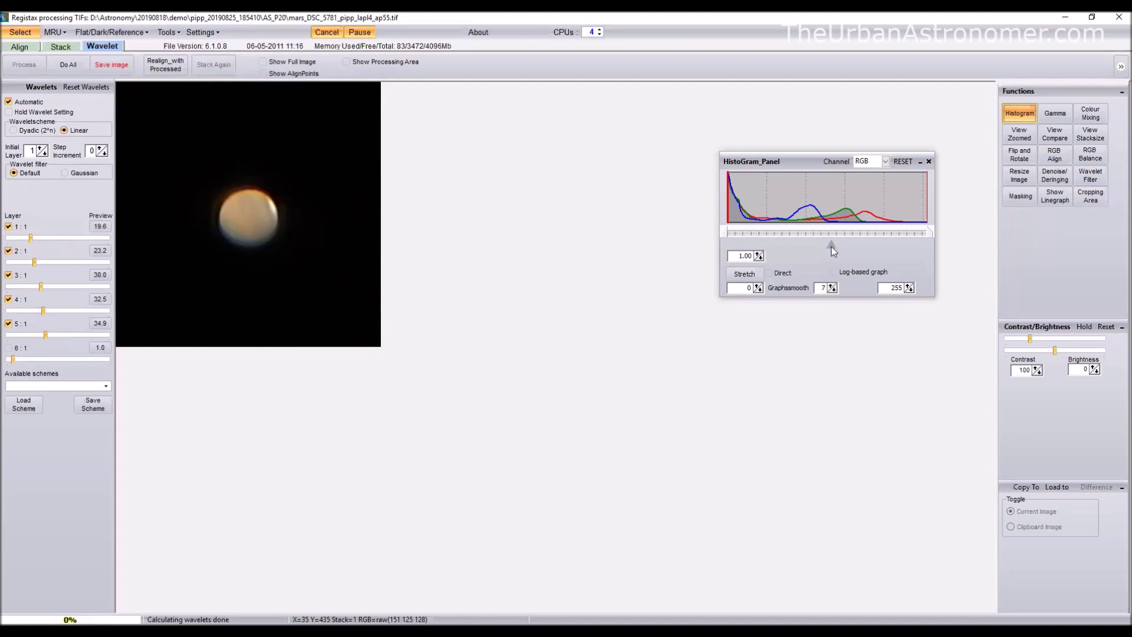
Lower the histogram midpoint through 0.56 and 0.51 to 0.49, then slightly adjust contrast
left_click_drag(832, 246, 851, 243)
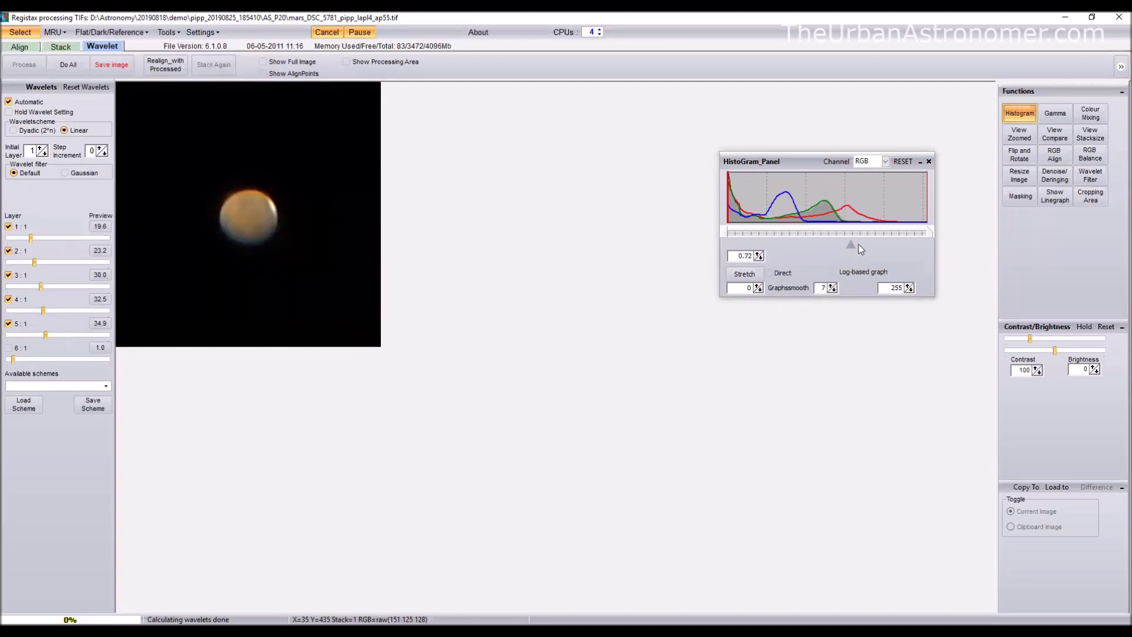
left_click_drag(862, 244, 867, 244)
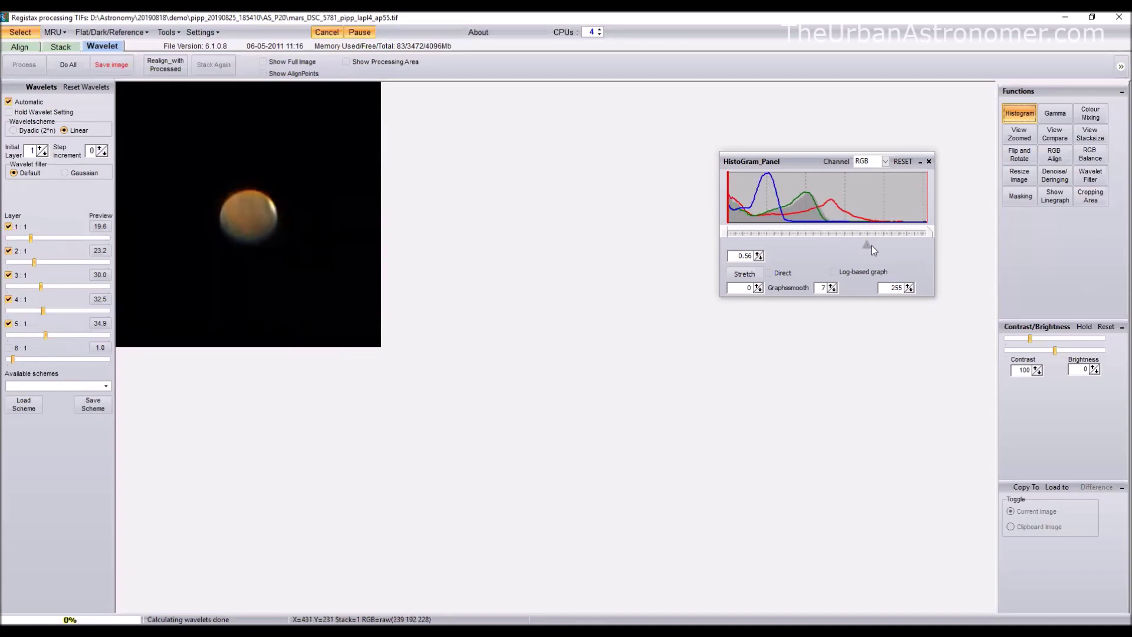
left_click(872, 246)
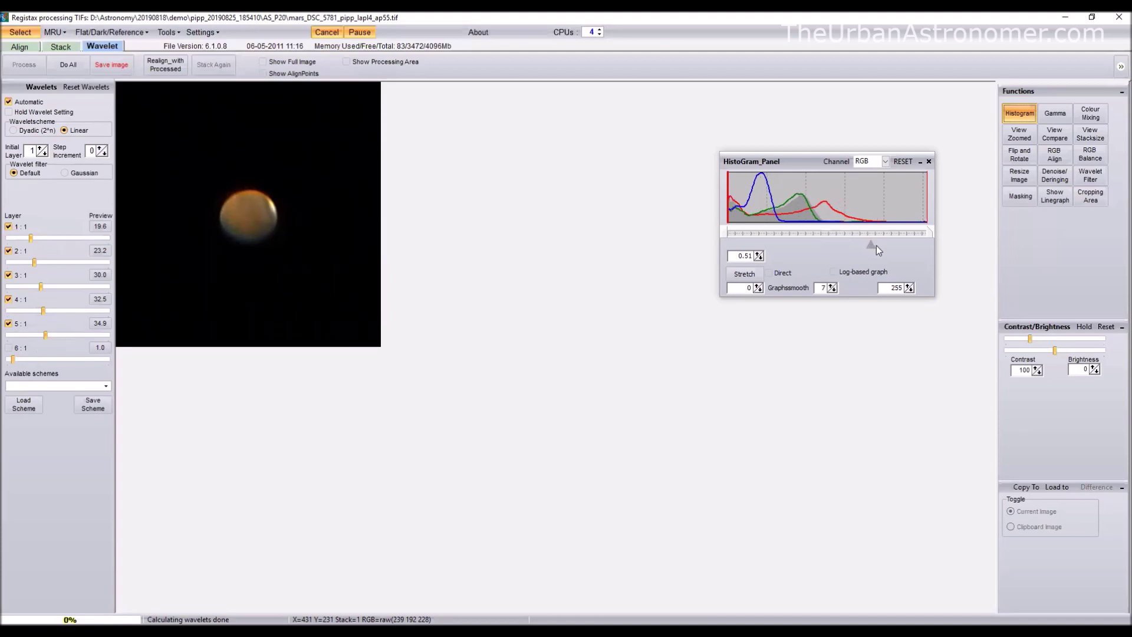
left_click(874, 245)
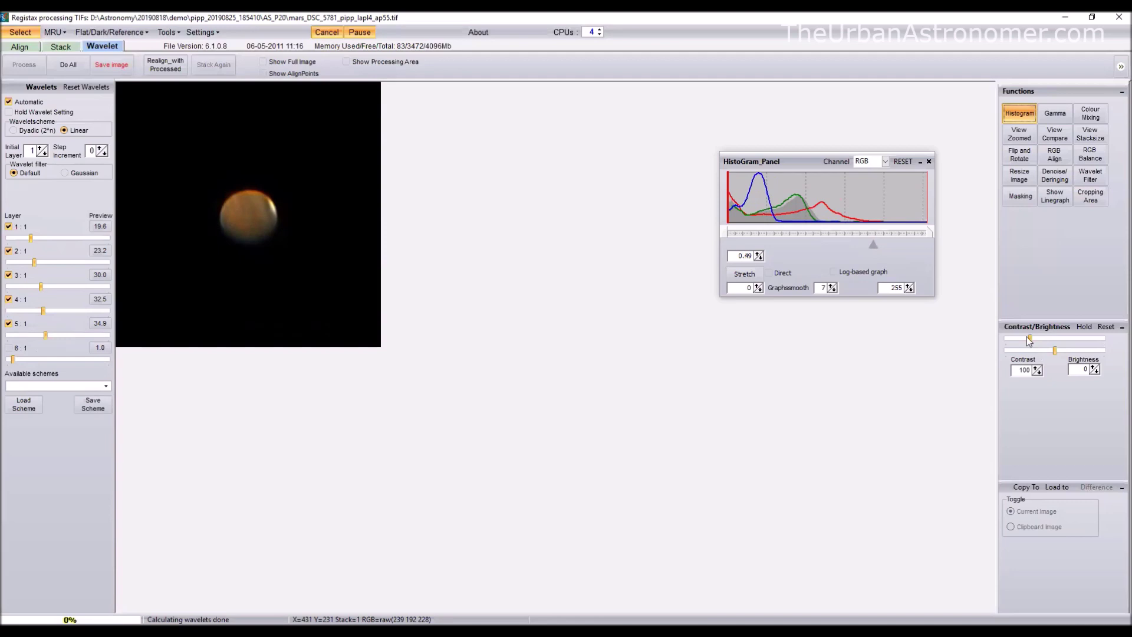
left_click_drag(1030, 341, 1037, 342)
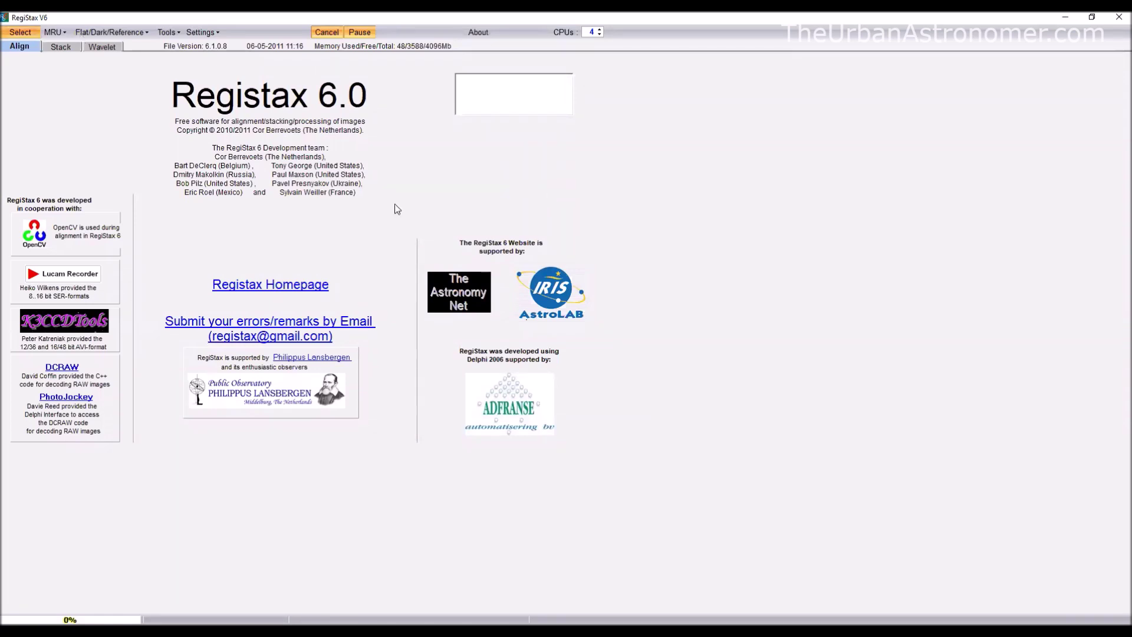
Bring up RegiStax's file selection to load a new video
left_click(20, 33)
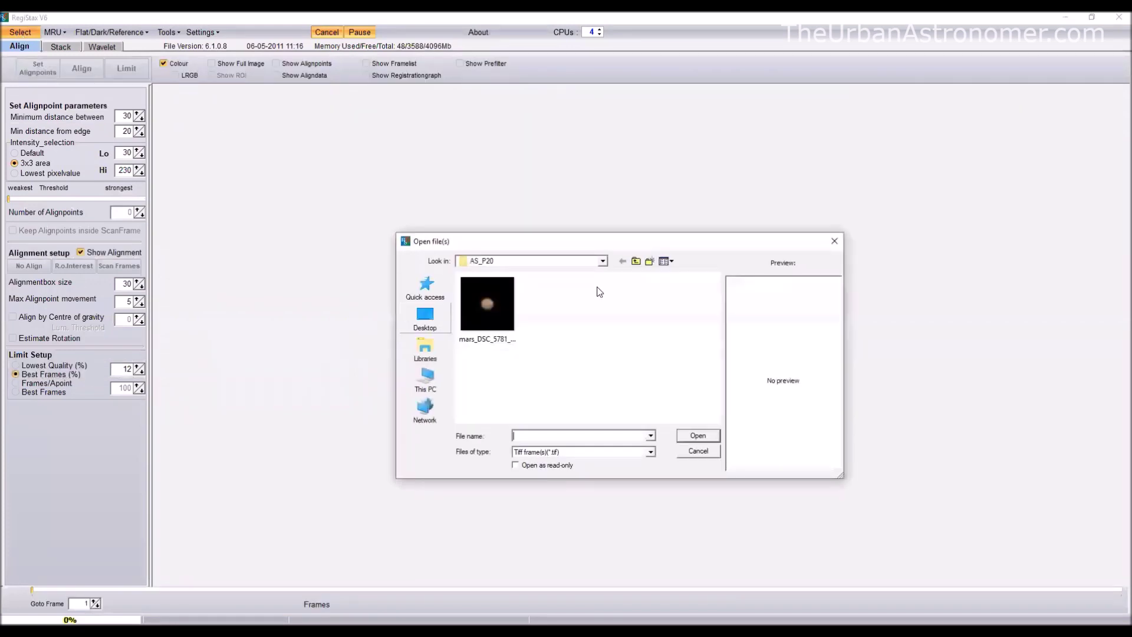
Reposition the Open file(s) dialog to browse for mars_DSC_5781_pipp.avi
left_click_drag(591, 243, 489, 222)
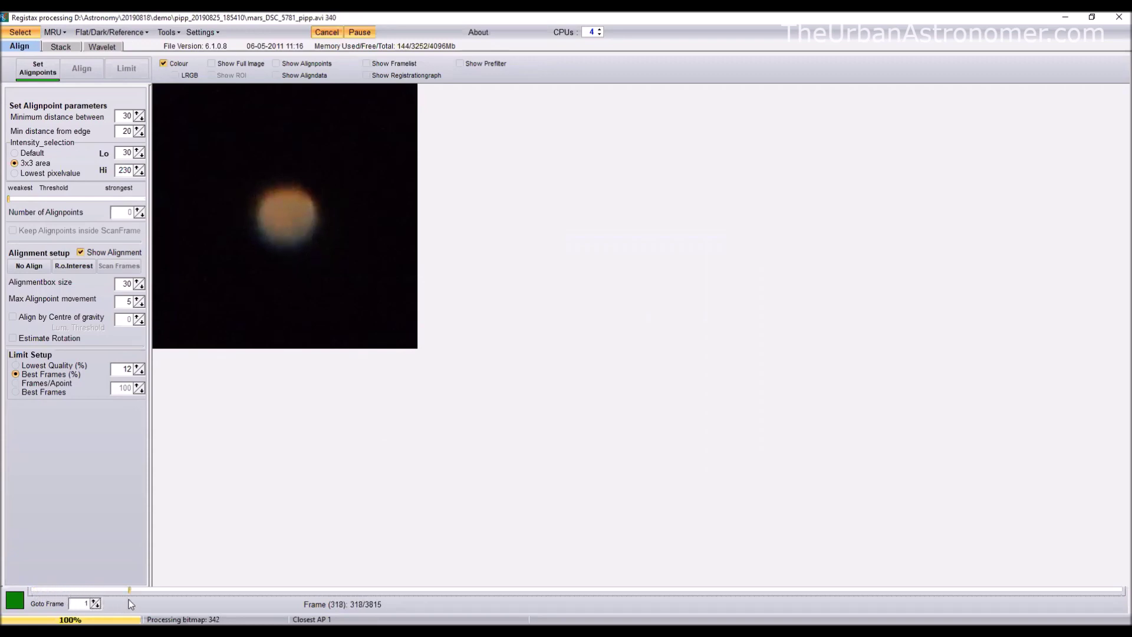
Choose a clear frame, place ten alignment points on Mars, then start alignment
left_click_drag(130, 591, 1077, 608)
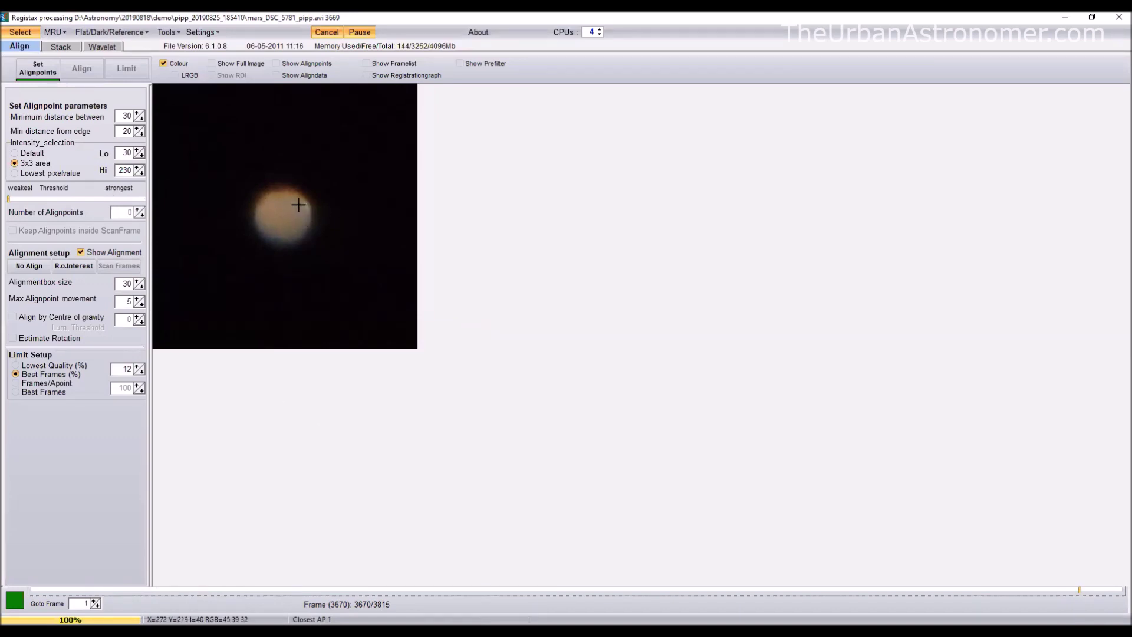
left_click(279, 197)
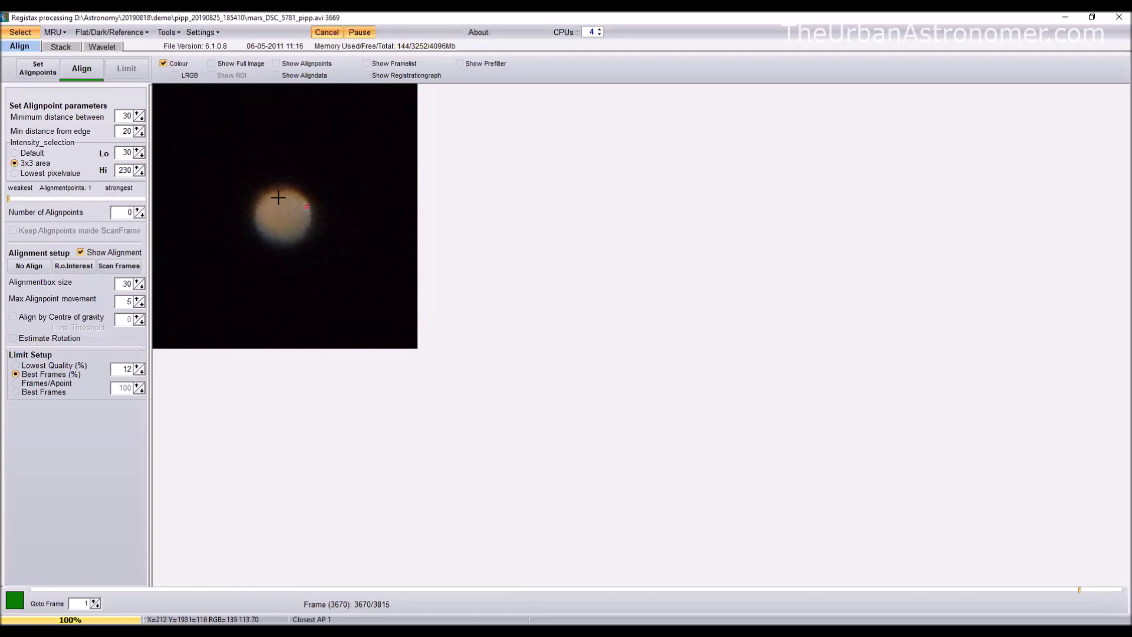
left_click(306, 207)
left_click(291, 220)
left_click(266, 231)
left_click(267, 205)
left_click(290, 236)
left_click(303, 225)
left_click(277, 218)
left_click(284, 211)
left_click(294, 202)
left_click(83, 69)
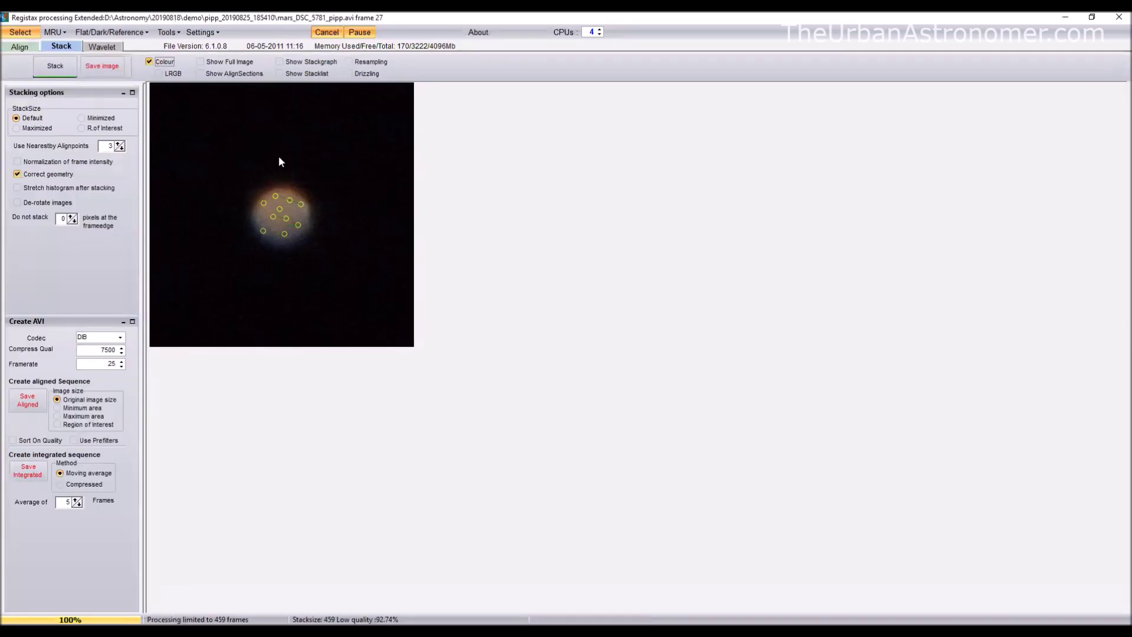
Stack the best 459 frames into a 448x448 Mars image and go to Wavelets
left_click(52, 67)
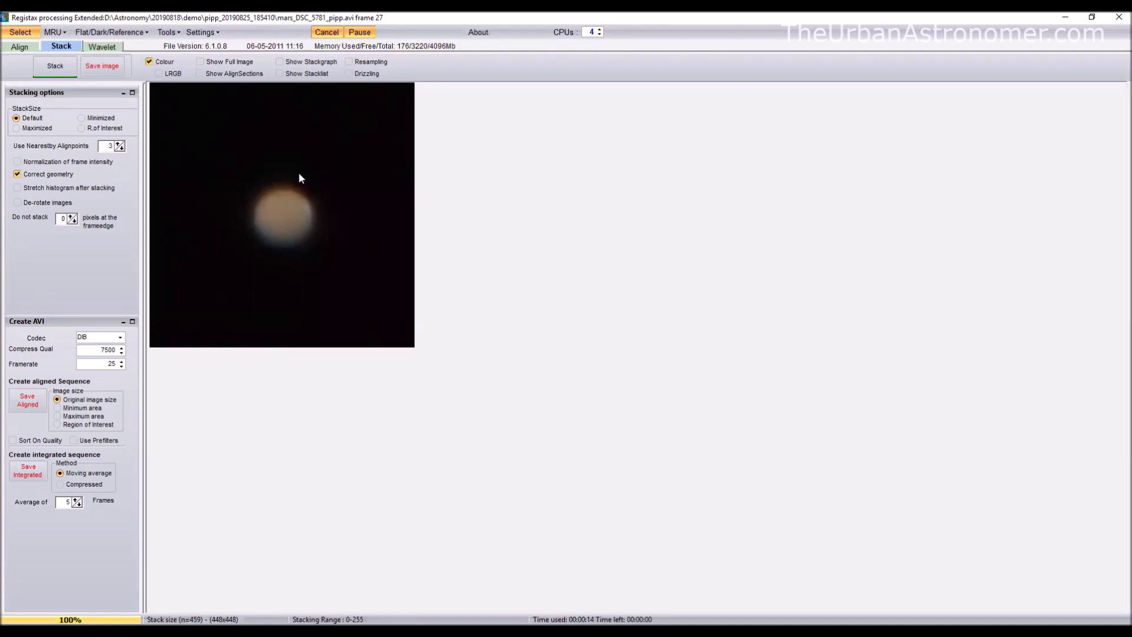
left_click(102, 46)
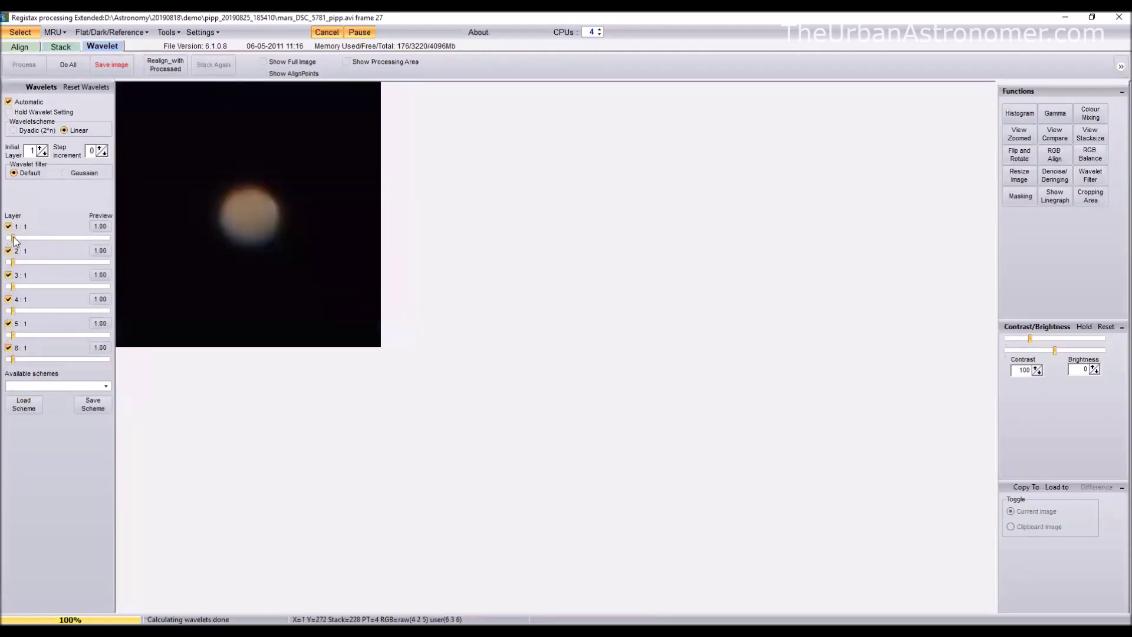
Set wavelet layers 1, 2 and 3 to about 6.7, 20.2 and 29.4
left_click_drag(13, 237, 27, 238)
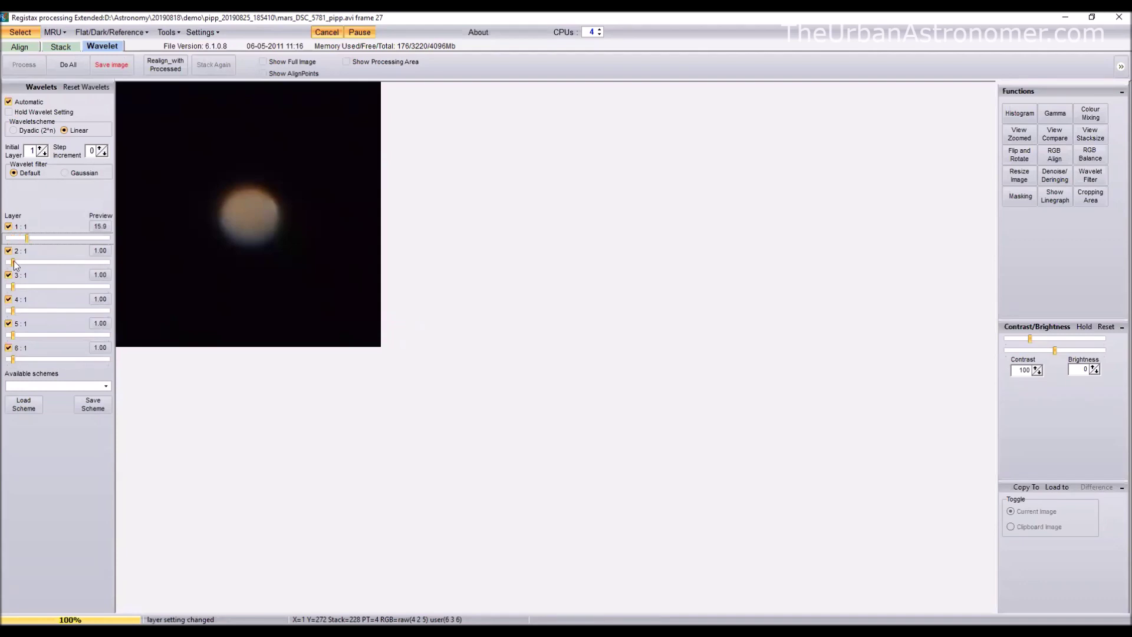
mouse_move(20, 261)
left_mouse_down()
mouse_move(41, 261)
mouse_move(30, 265)
left_mouse_up()
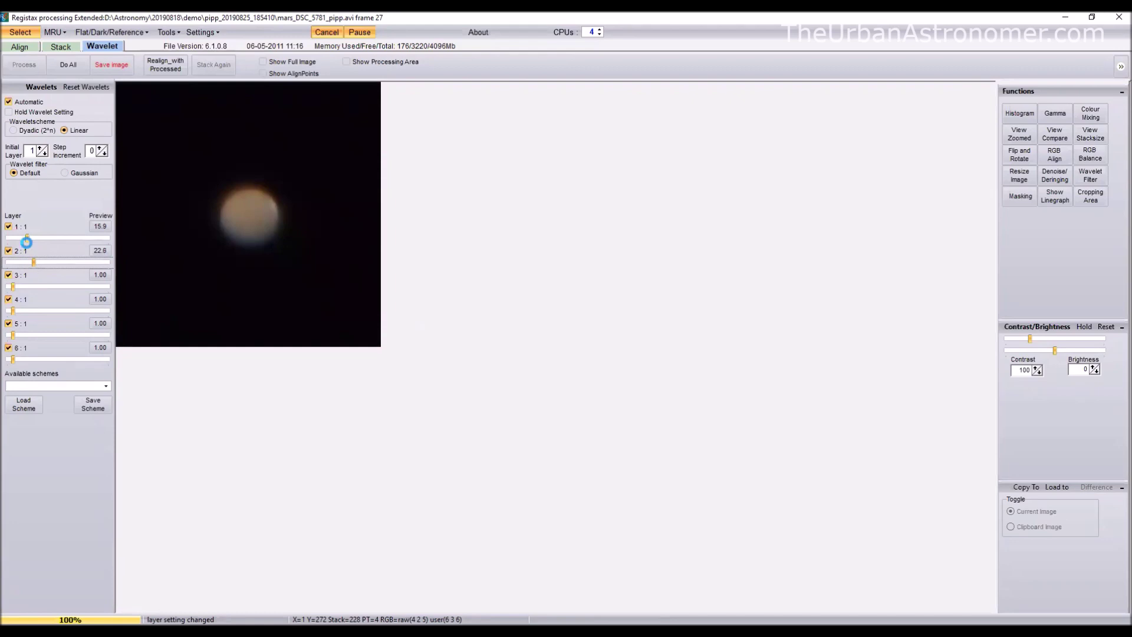
left_click_drag(22, 239, 19, 238)
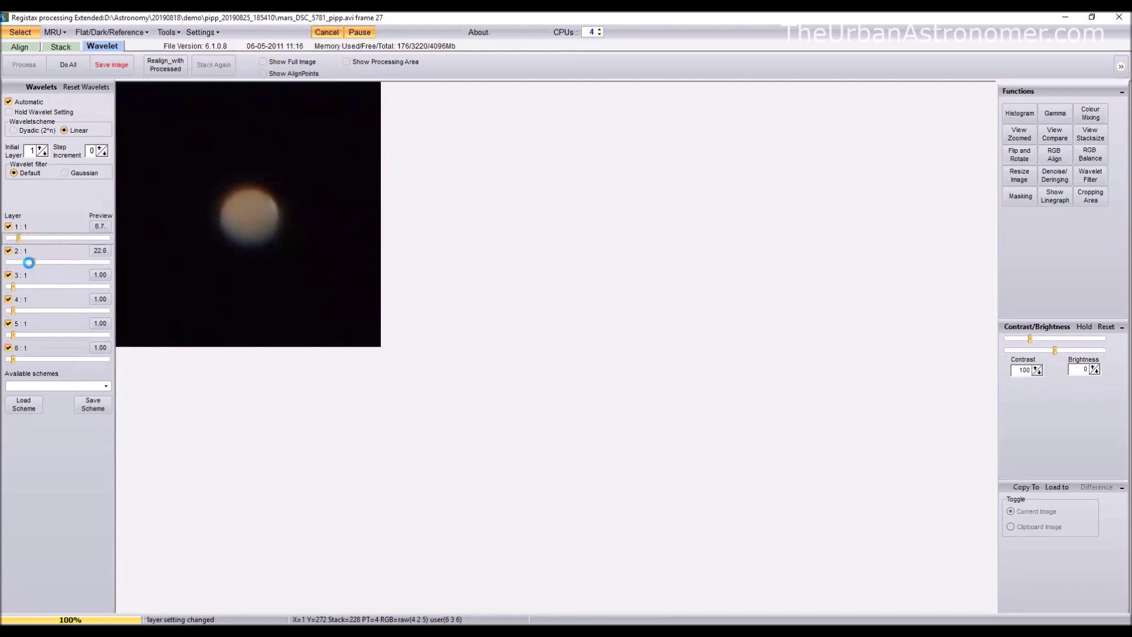
left_click_drag(13, 286, 40, 286)
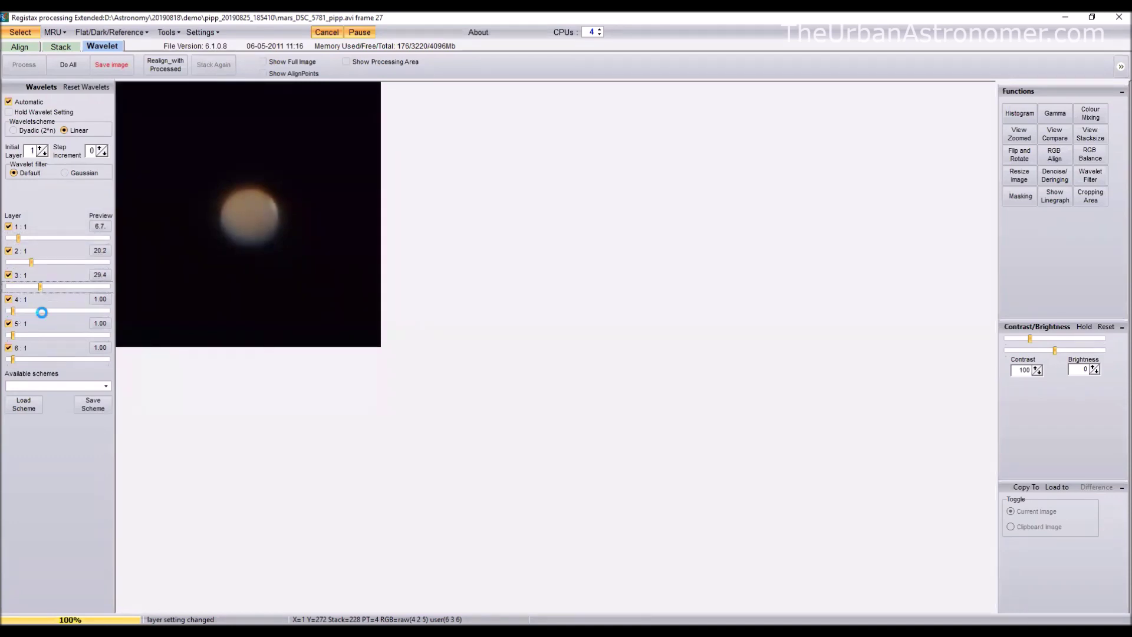
Raise wavelet layers 4, 5 and 6 to 33.1, 34.9 and 40.4
left_click(43, 311)
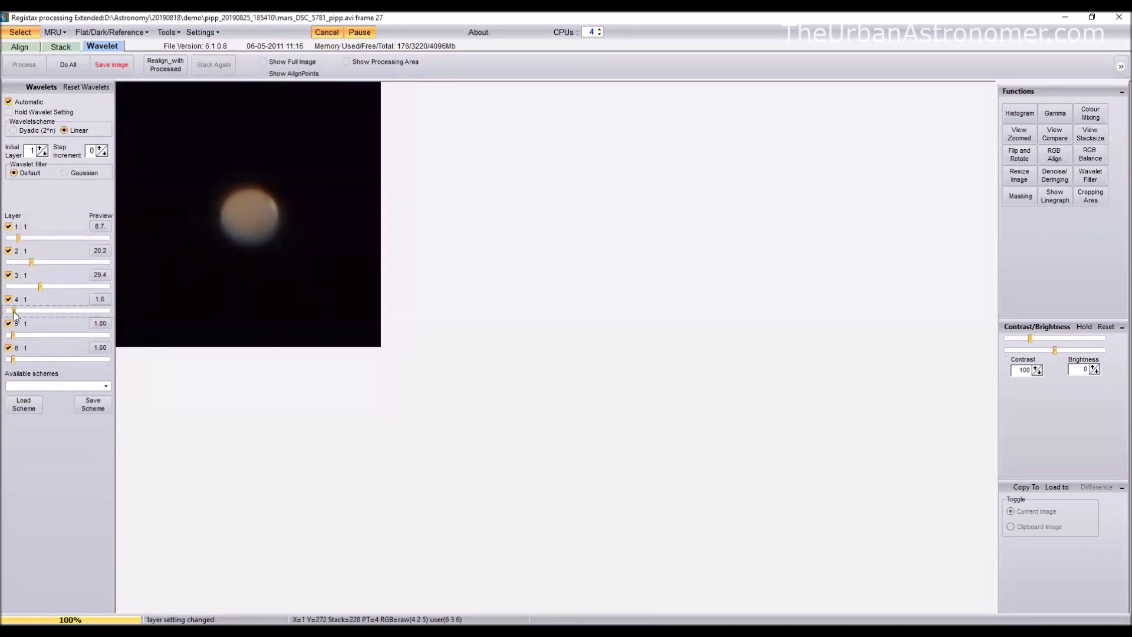
left_click(44, 311)
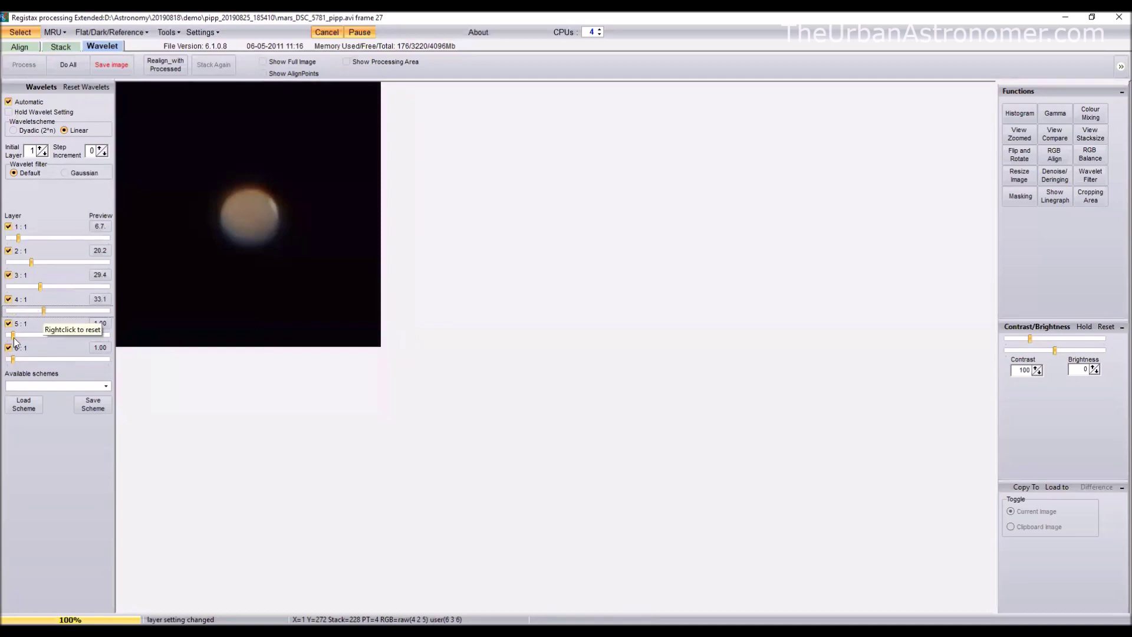
left_click(45, 335)
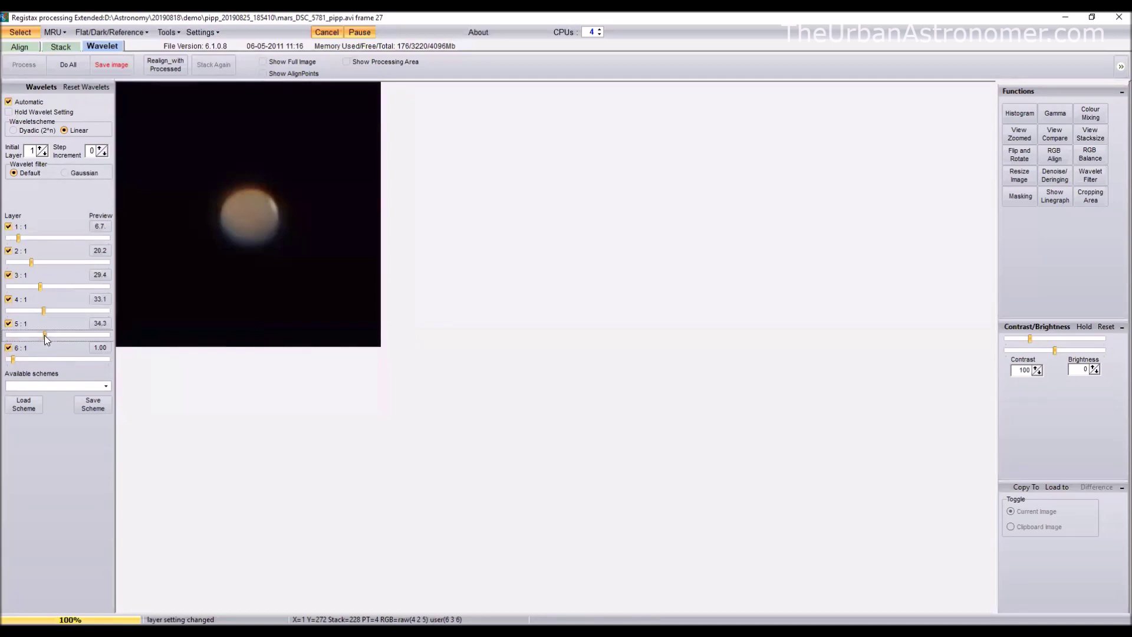
left_click(14, 360)
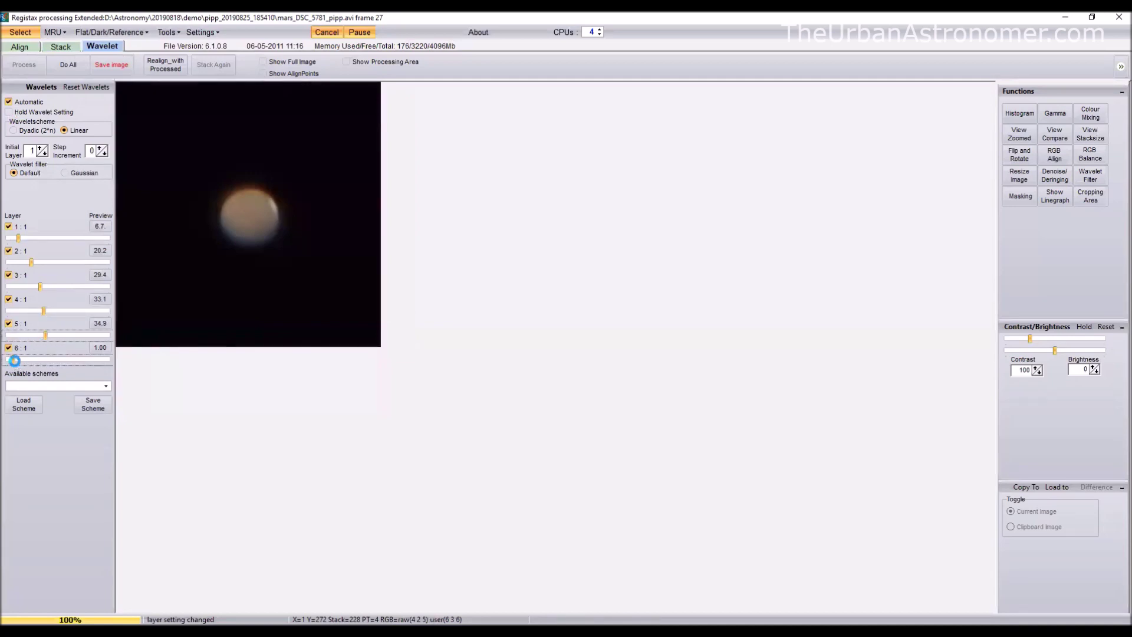
left_click(50, 360)
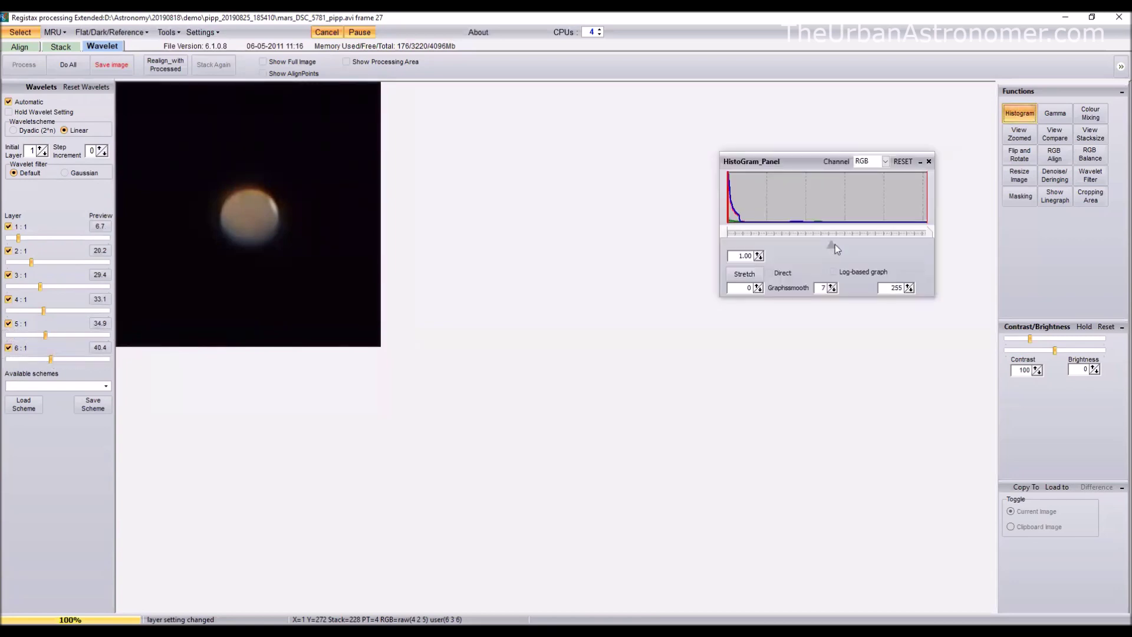
Move the histogram midpoint to 0.69 and bring contrast to about 121
left_click(846, 246)
left_click(853, 245)
left_click(853, 245)
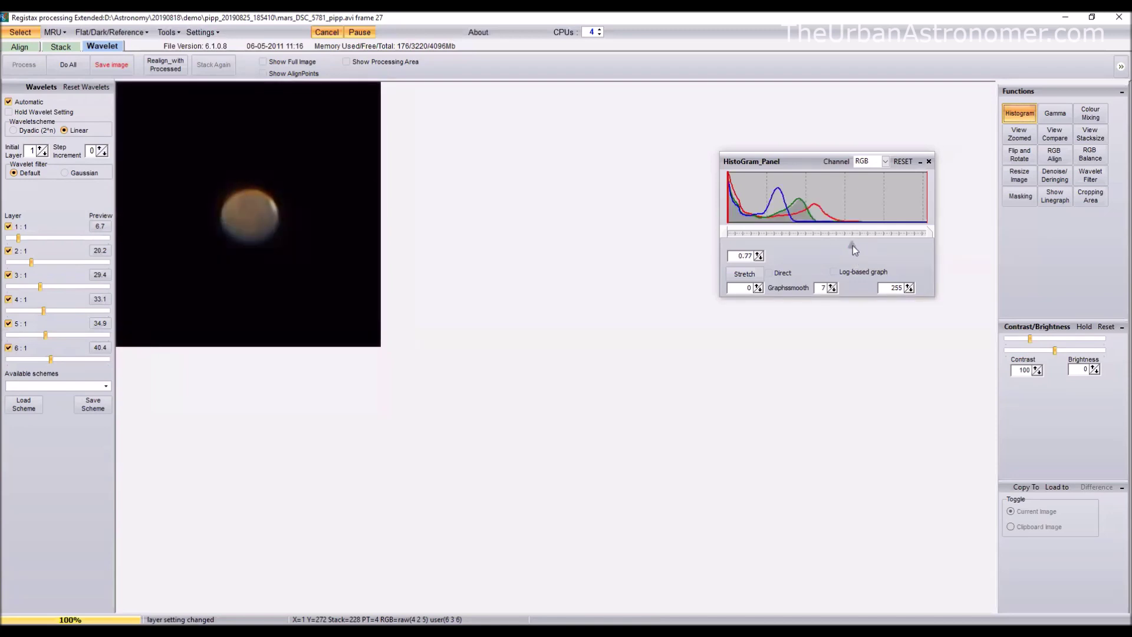
left_click(855, 247)
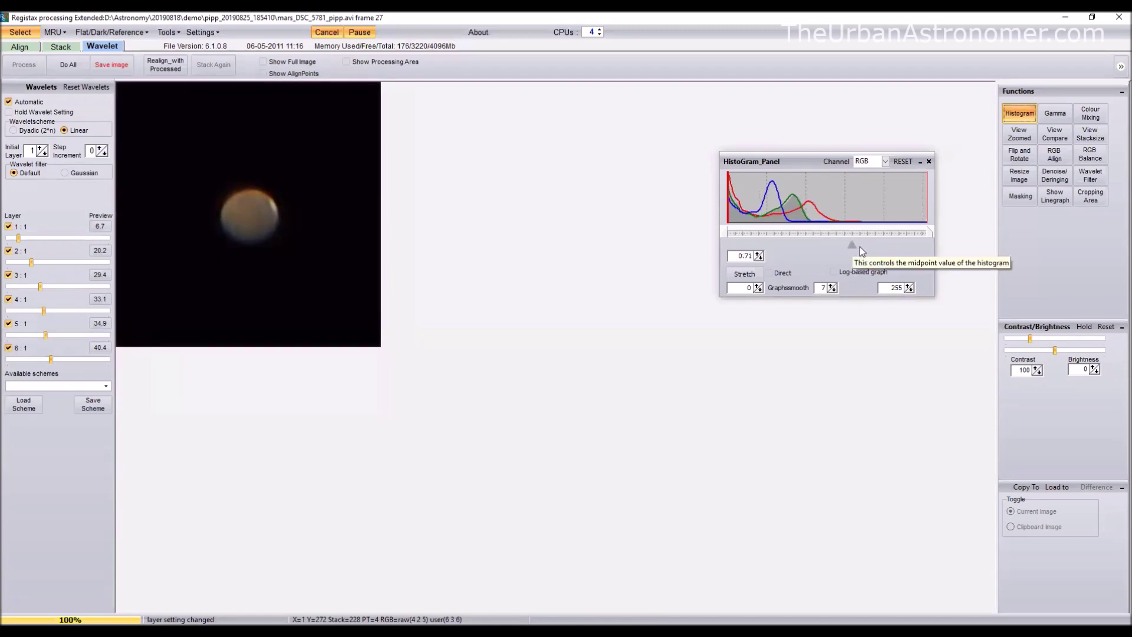
left_click(860, 247)
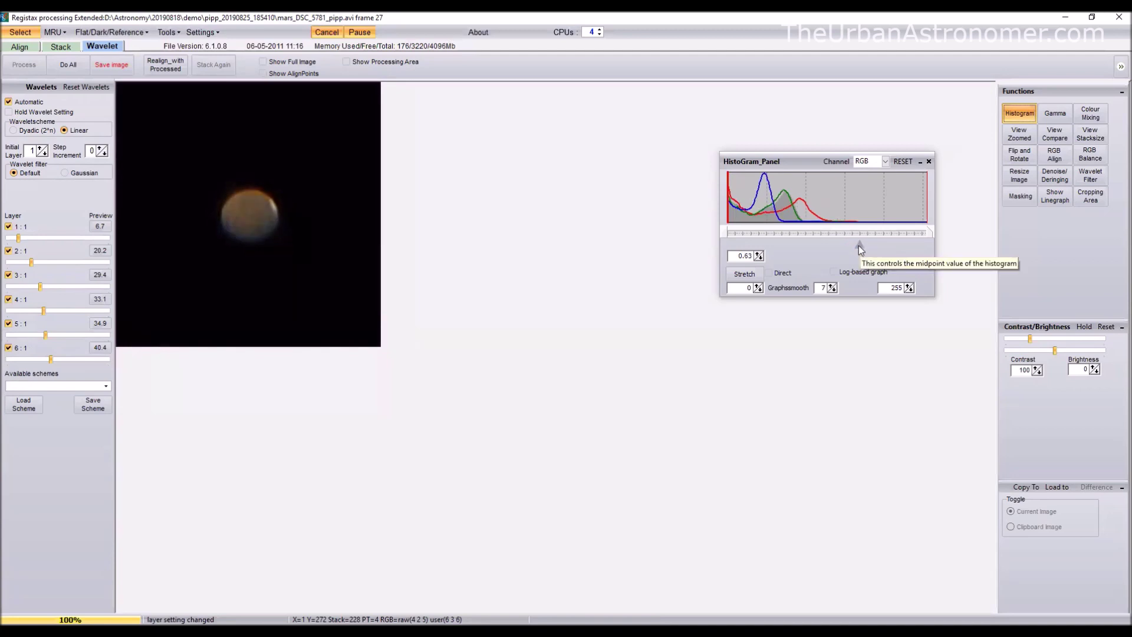
left_click(858, 246)
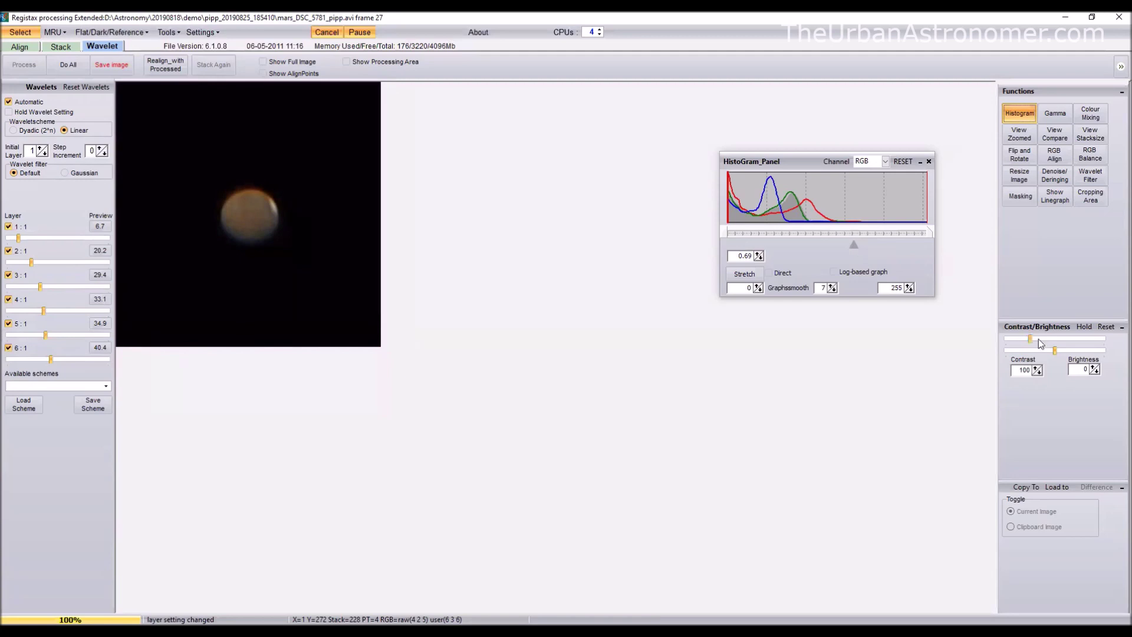
left_click_drag(1036, 339, 1044, 339)
left_click_drag(1043, 340, 1035, 339)
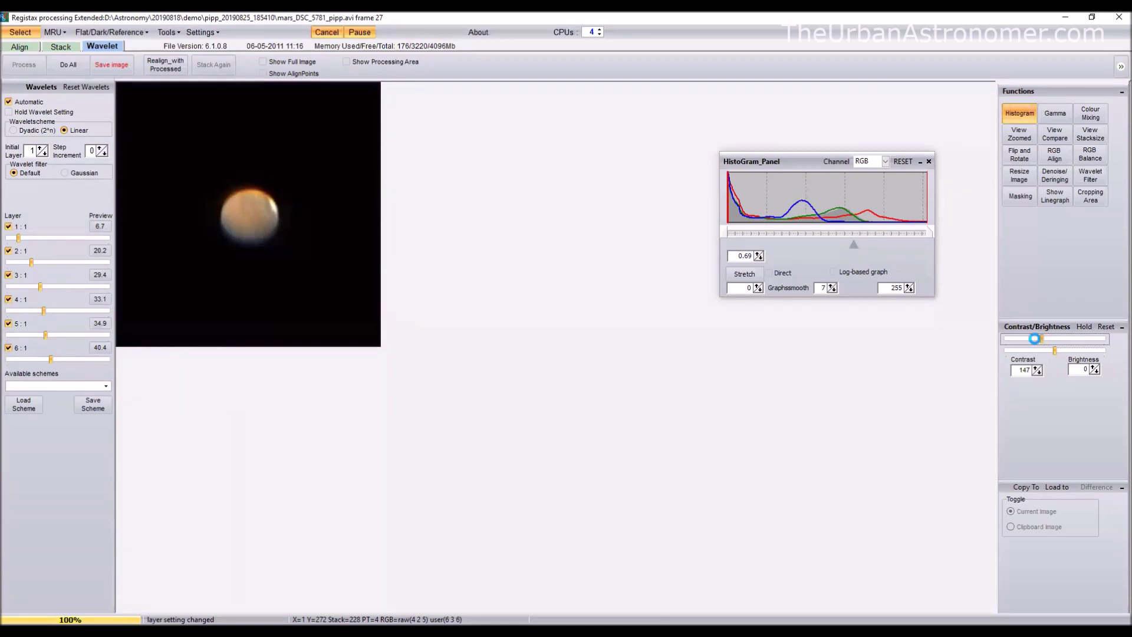